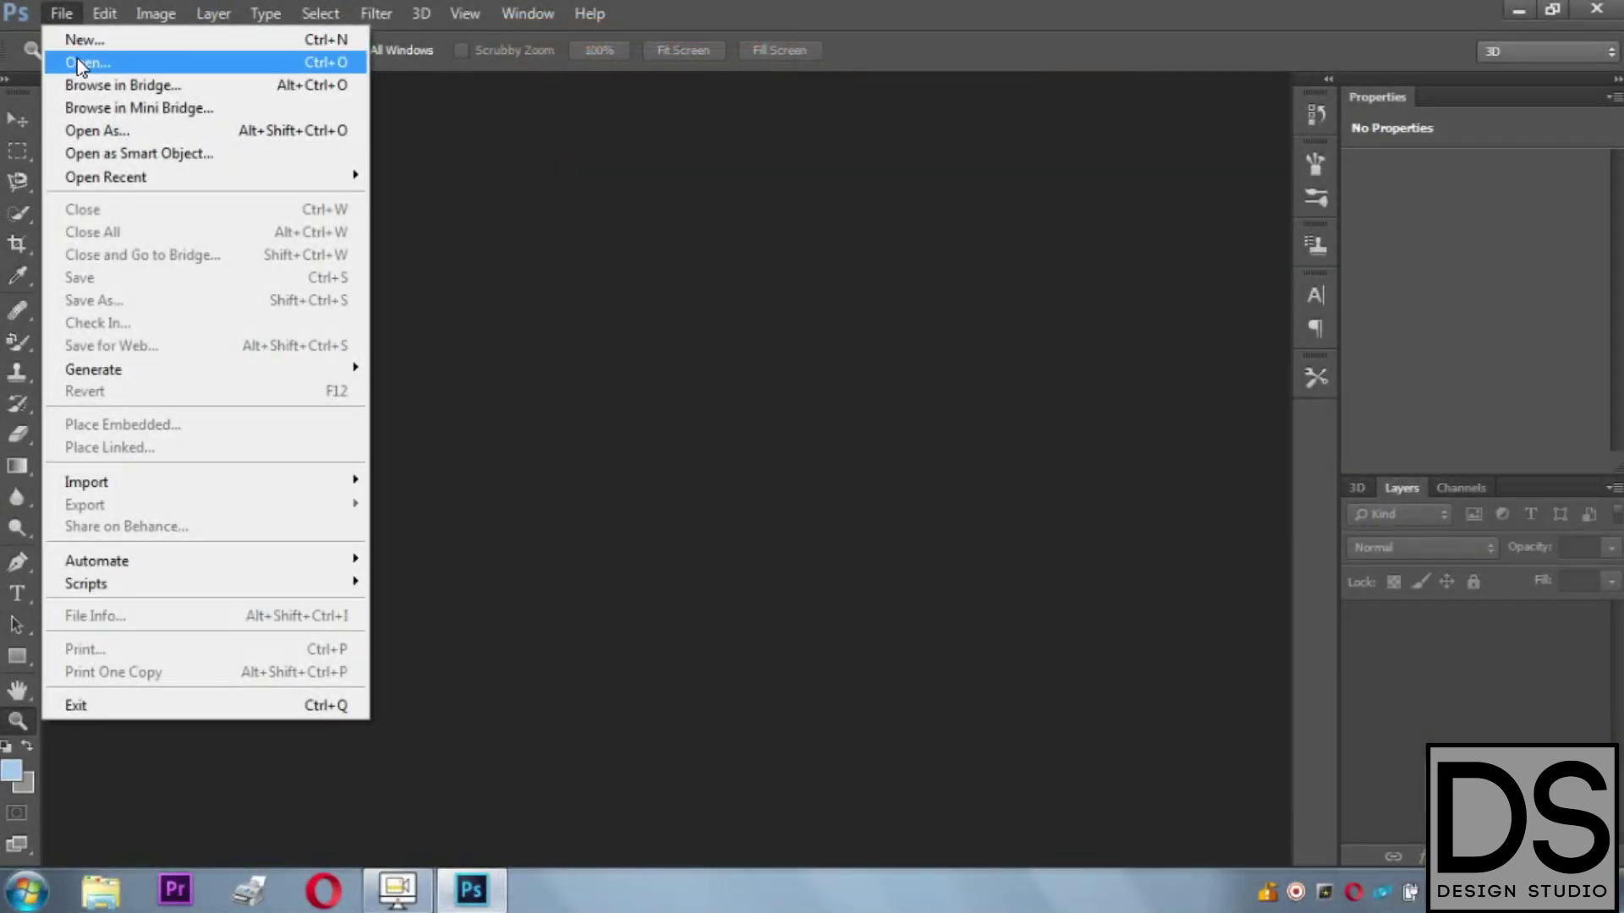
# Step: Create a new document 11.7 inches wide and unlock its Background layer
pyautogui.click(89, 39)
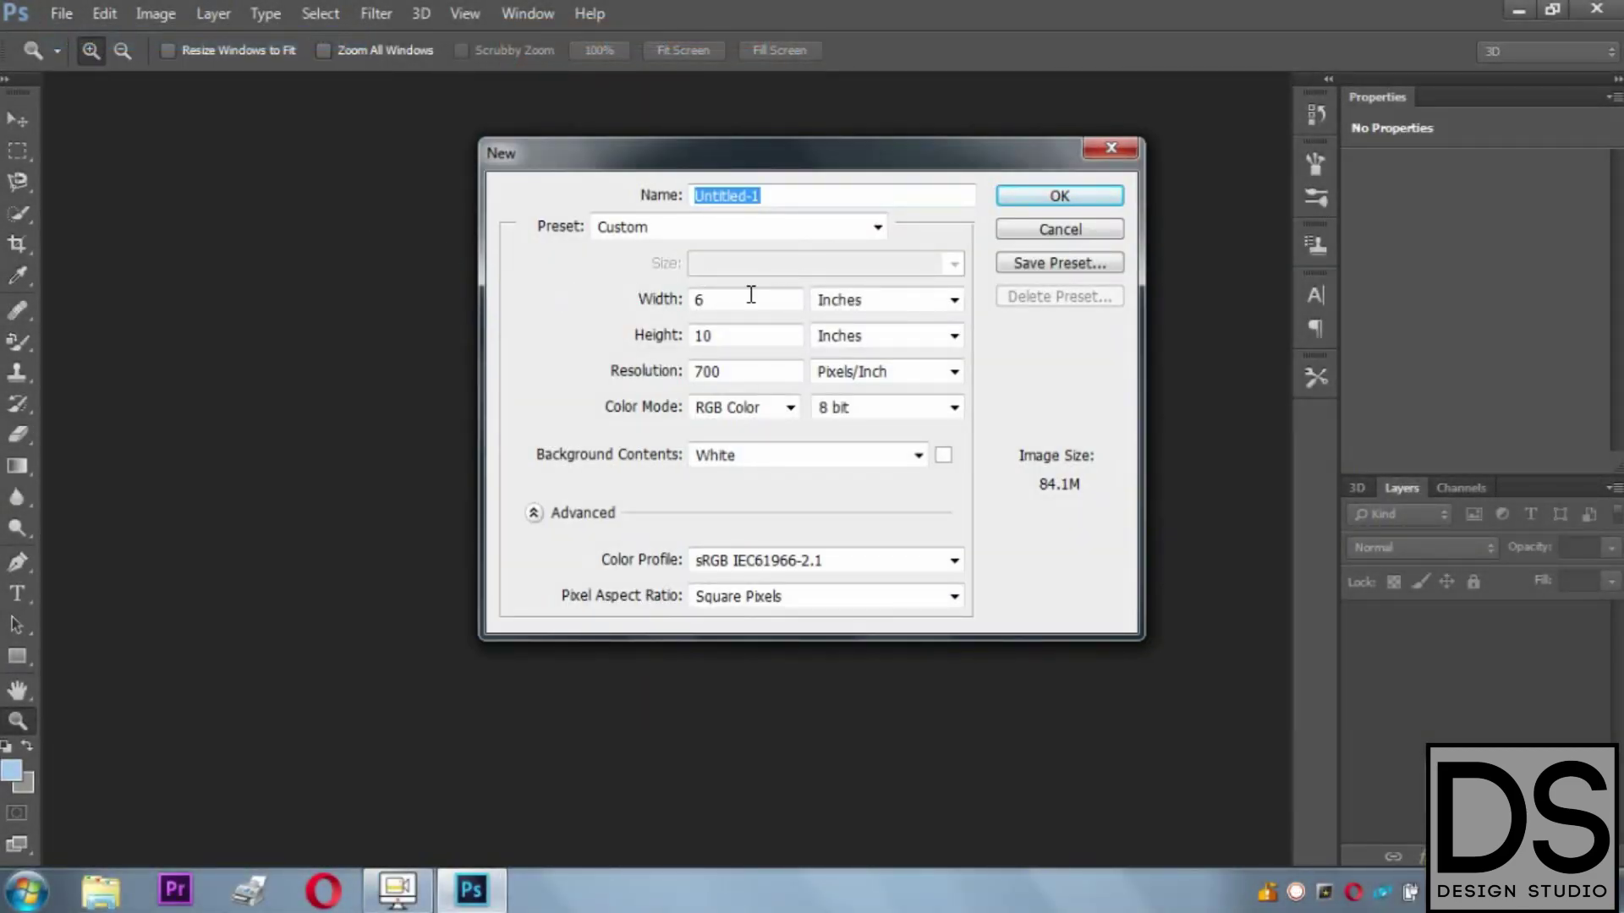
pyautogui.click(737, 297)
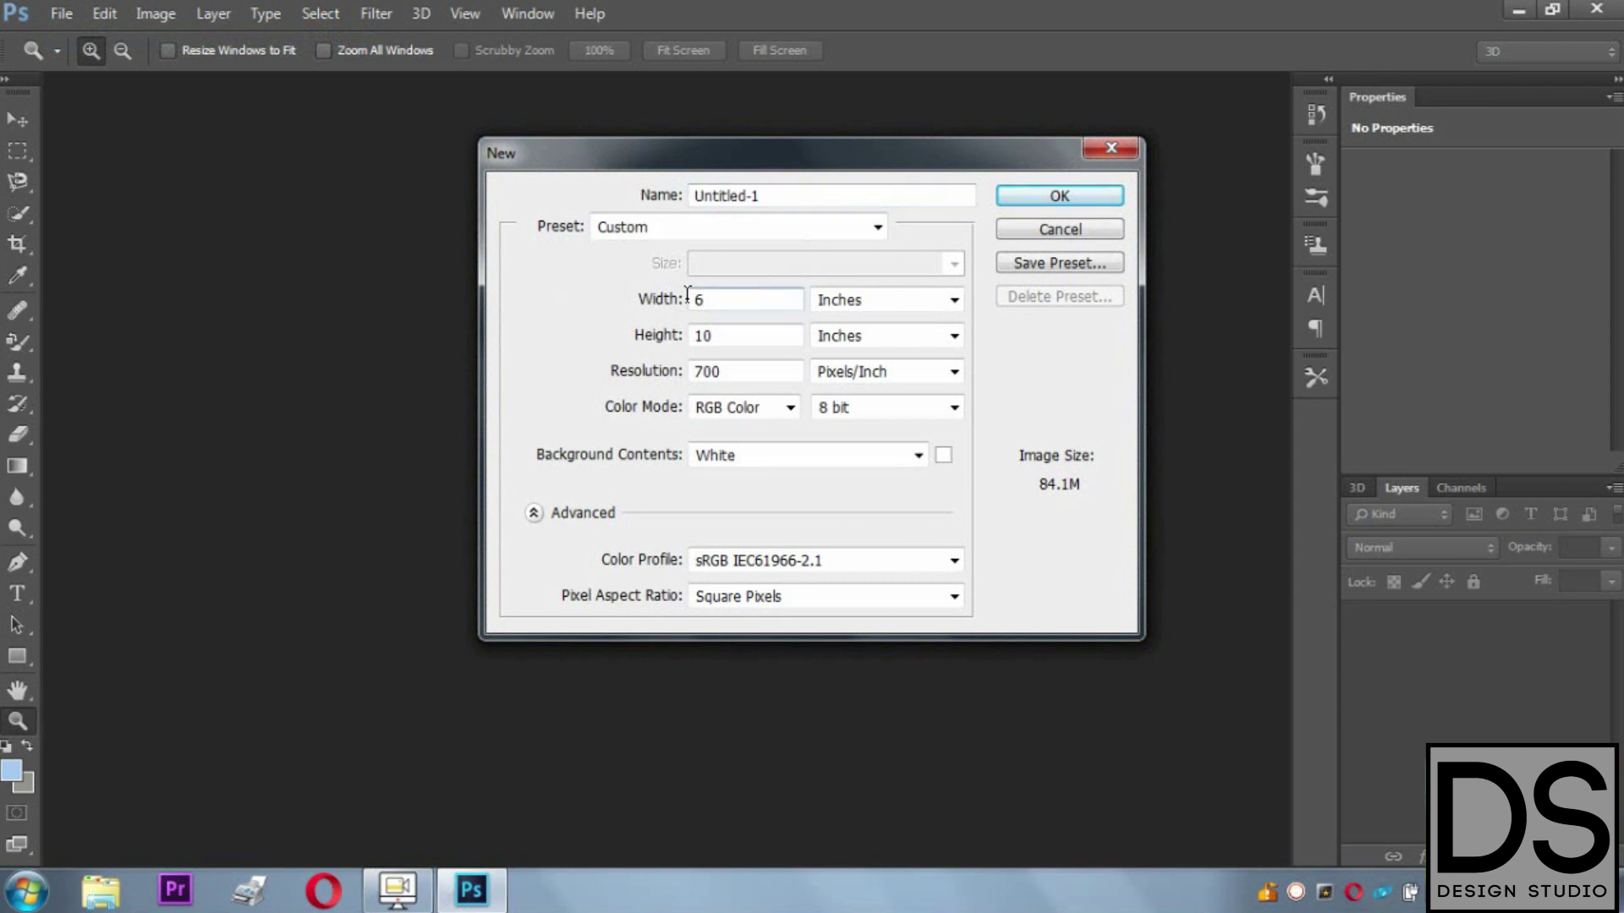
pyautogui.click(649, 306)
pyautogui.write('11.7')
pyautogui.moveTo(728, 337); pyautogui.dragTo(612, 346)
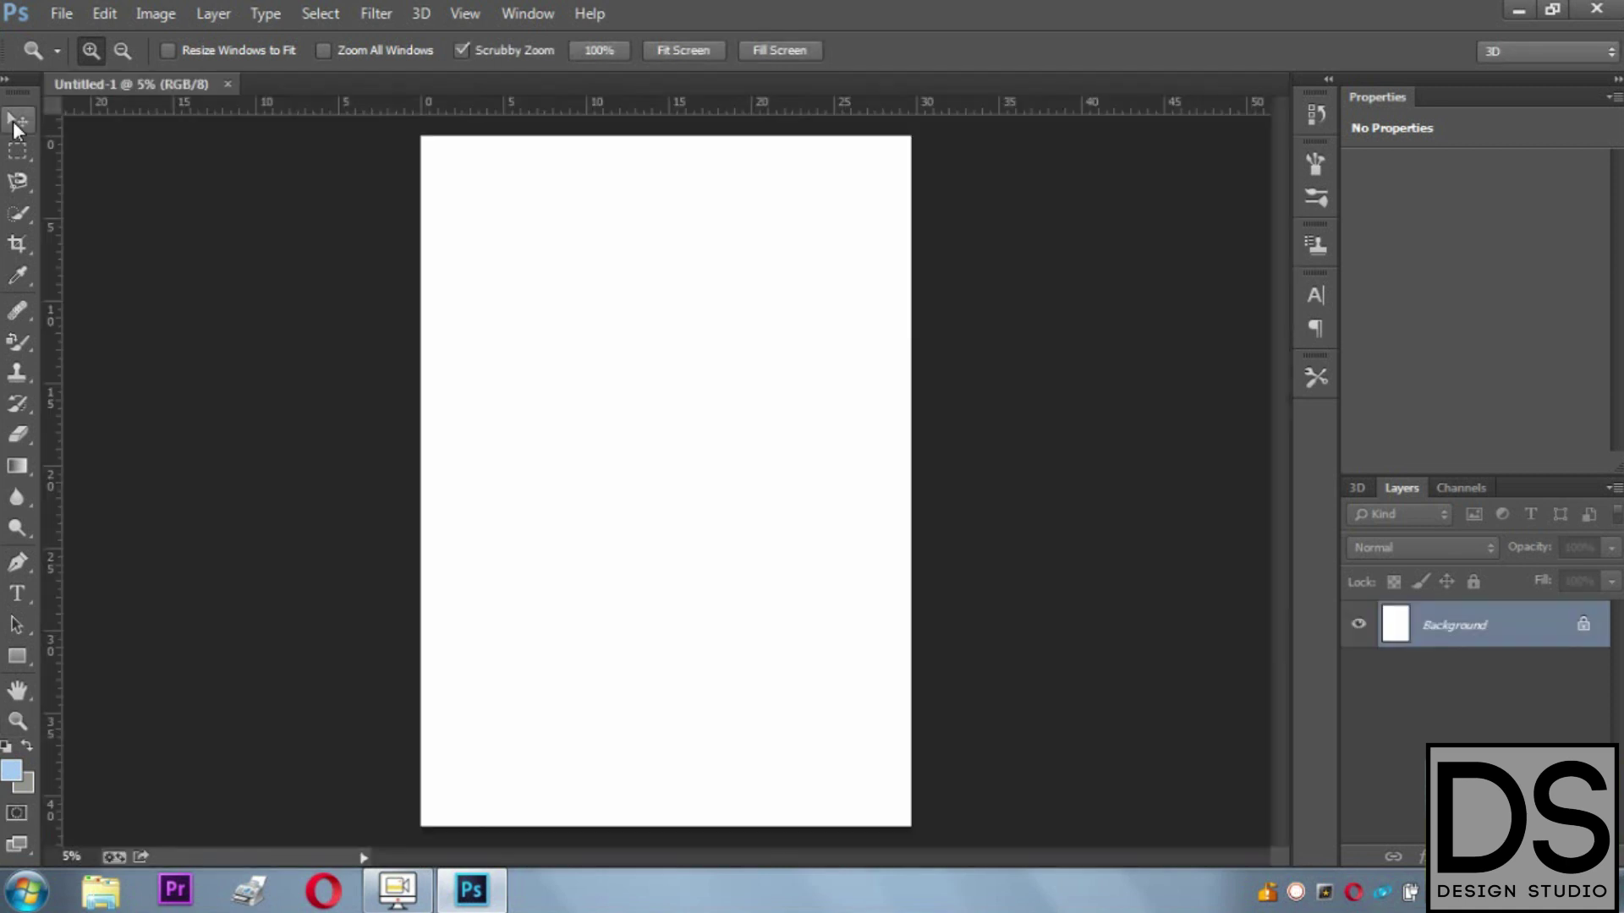
pyautogui.click(13, 120)
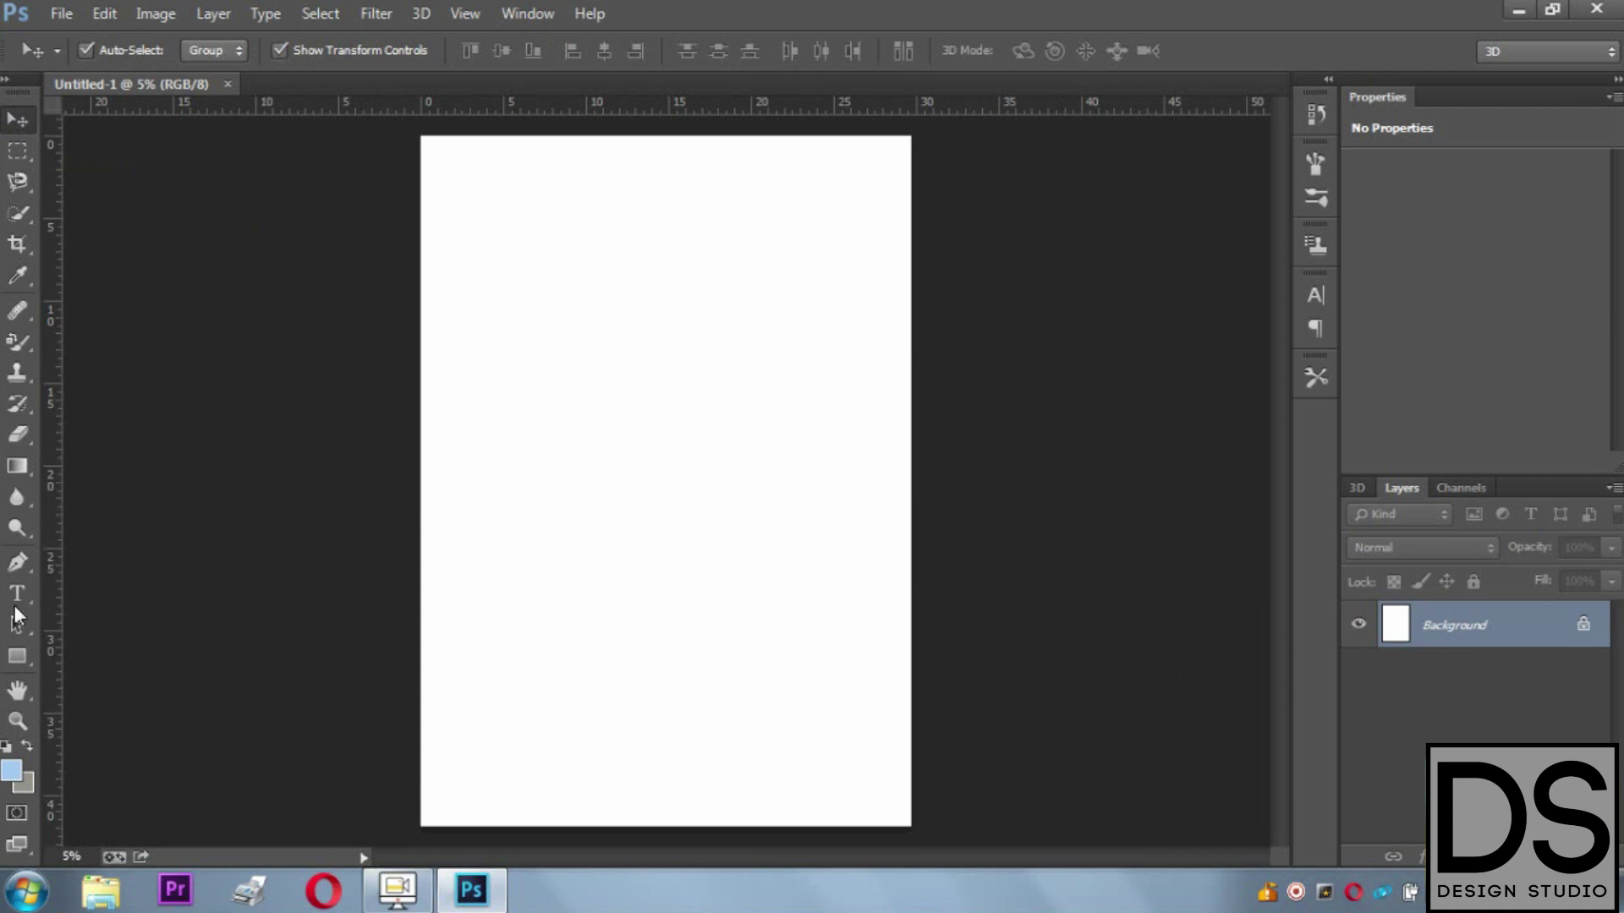
pyautogui.click(1583, 627)
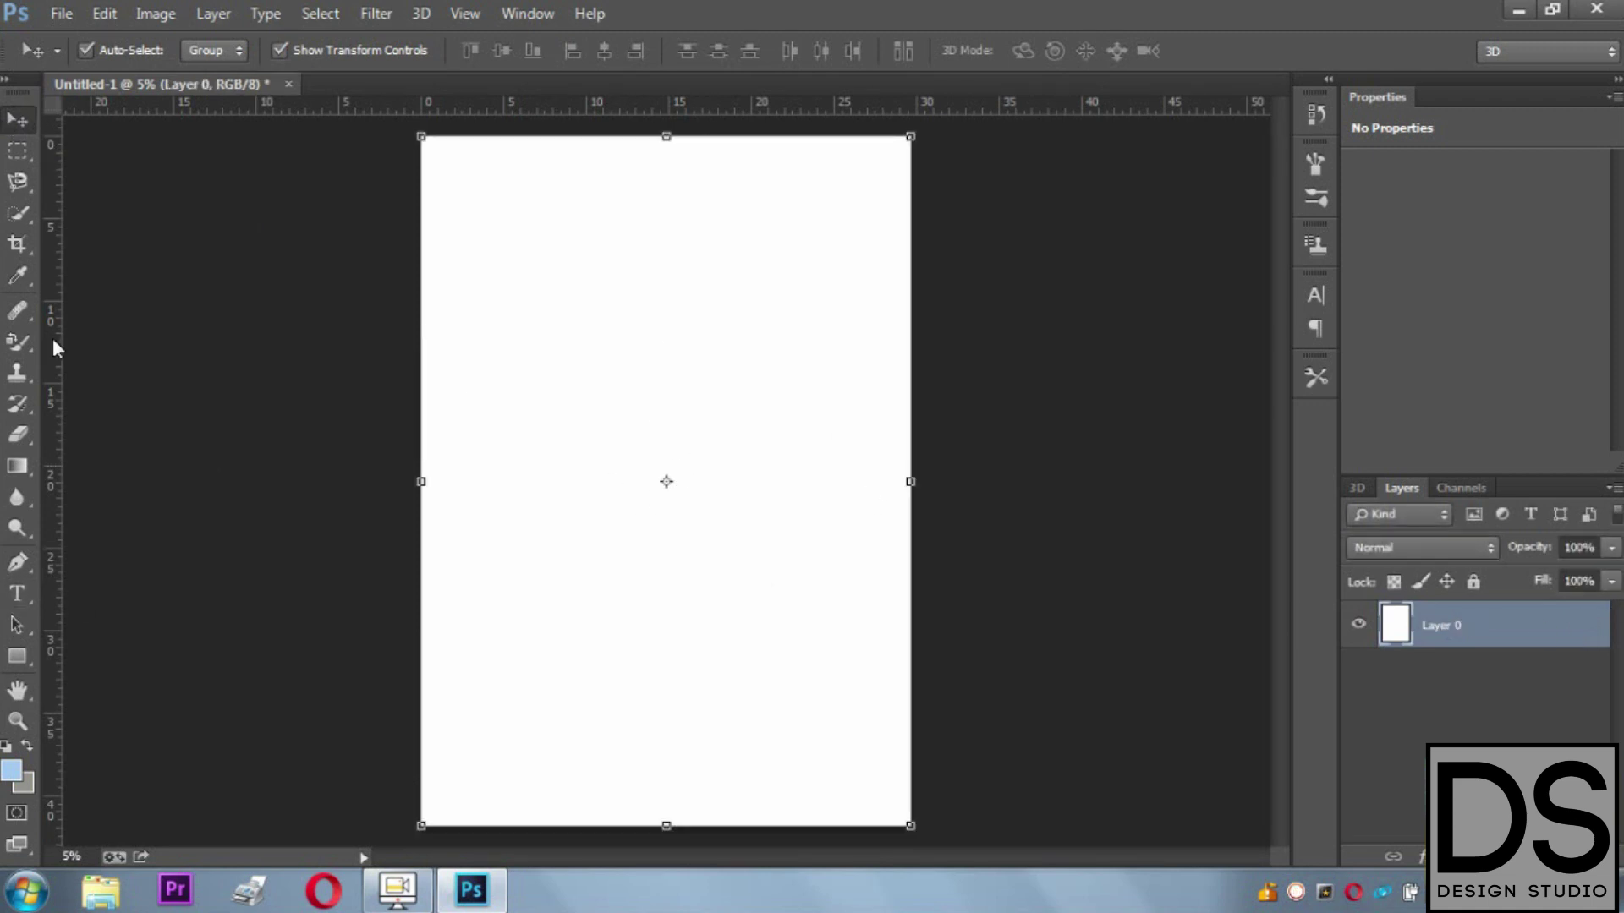
# Step: Set the foreground colour to light blue a9cff5
pyautogui.click(12, 772)
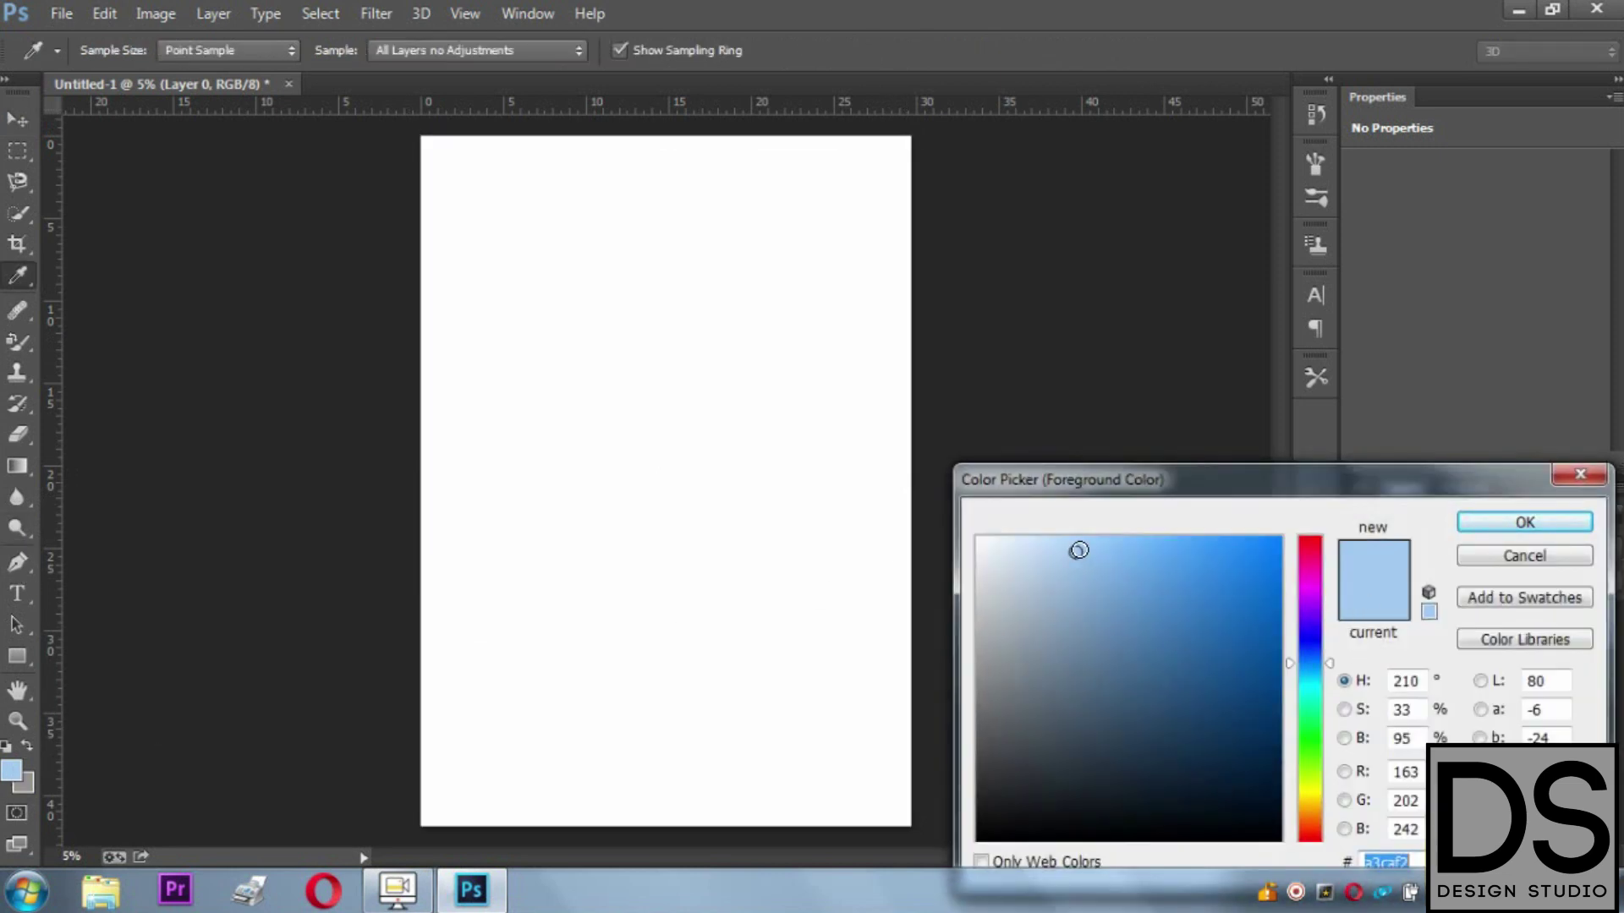
pyautogui.click(1070, 550)
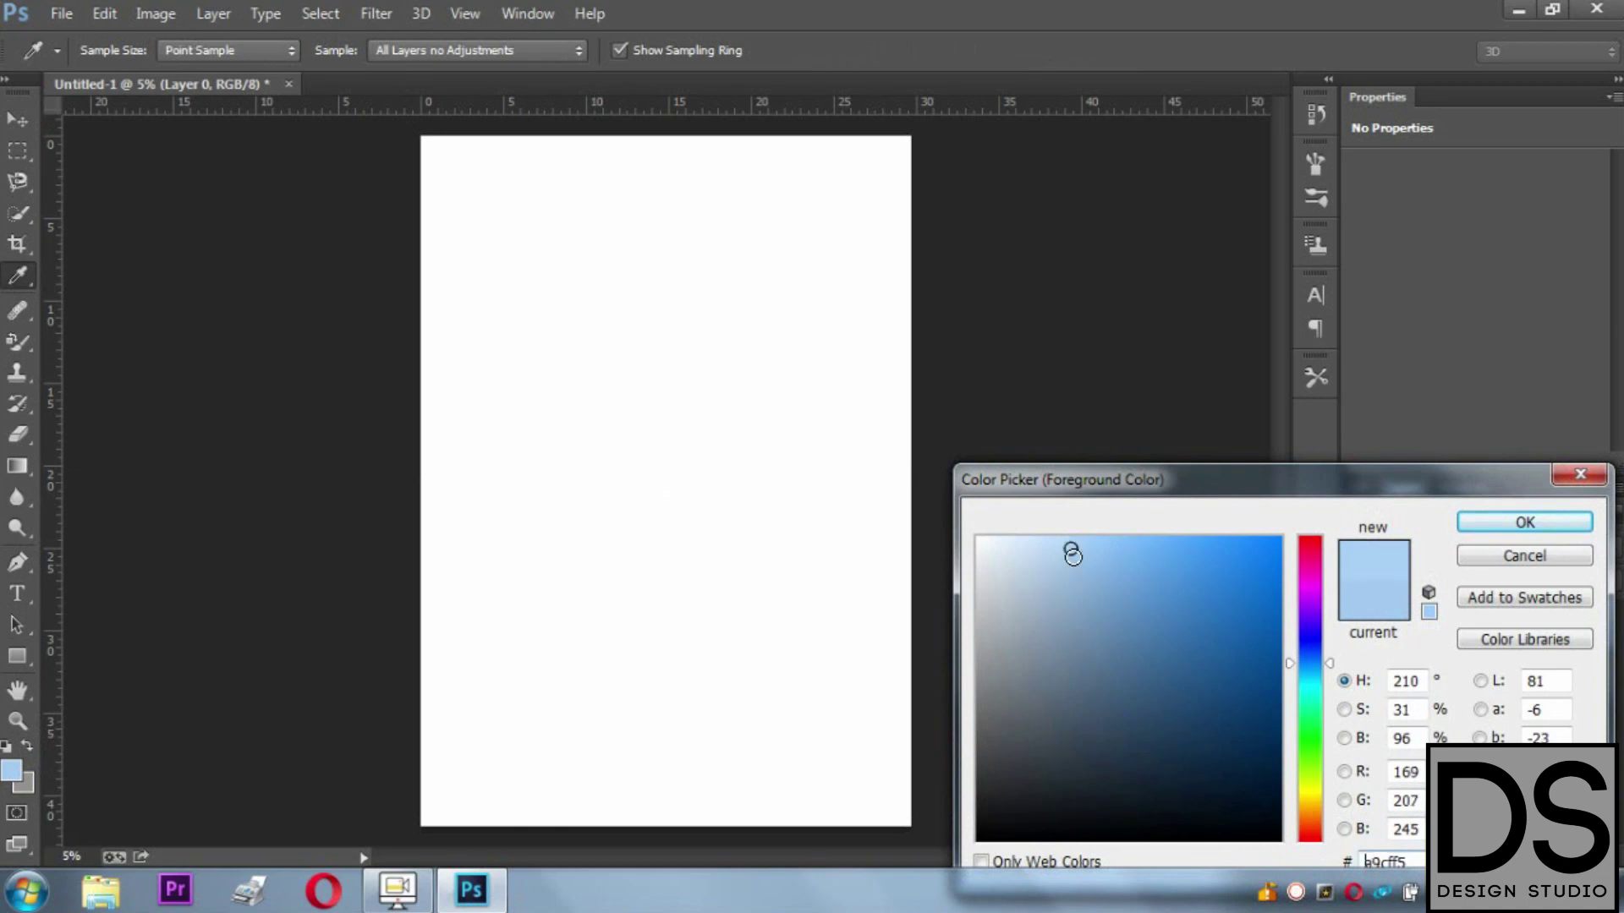
pyautogui.click(1526, 524)
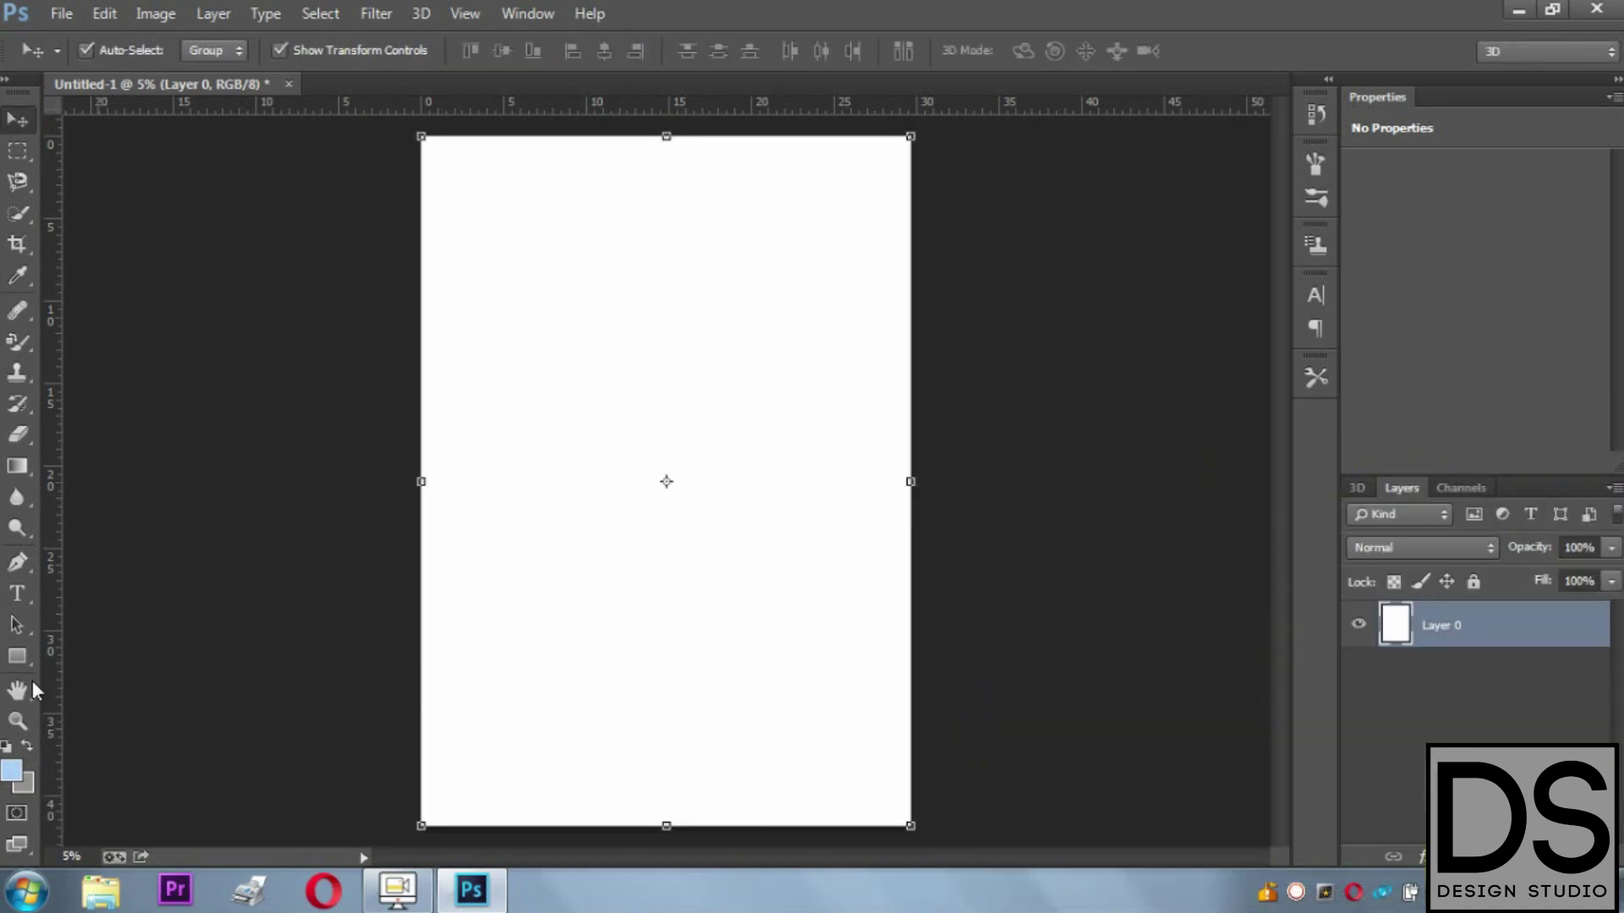
# Step: Switch to the Gradient tool
pyautogui.click(16, 498)
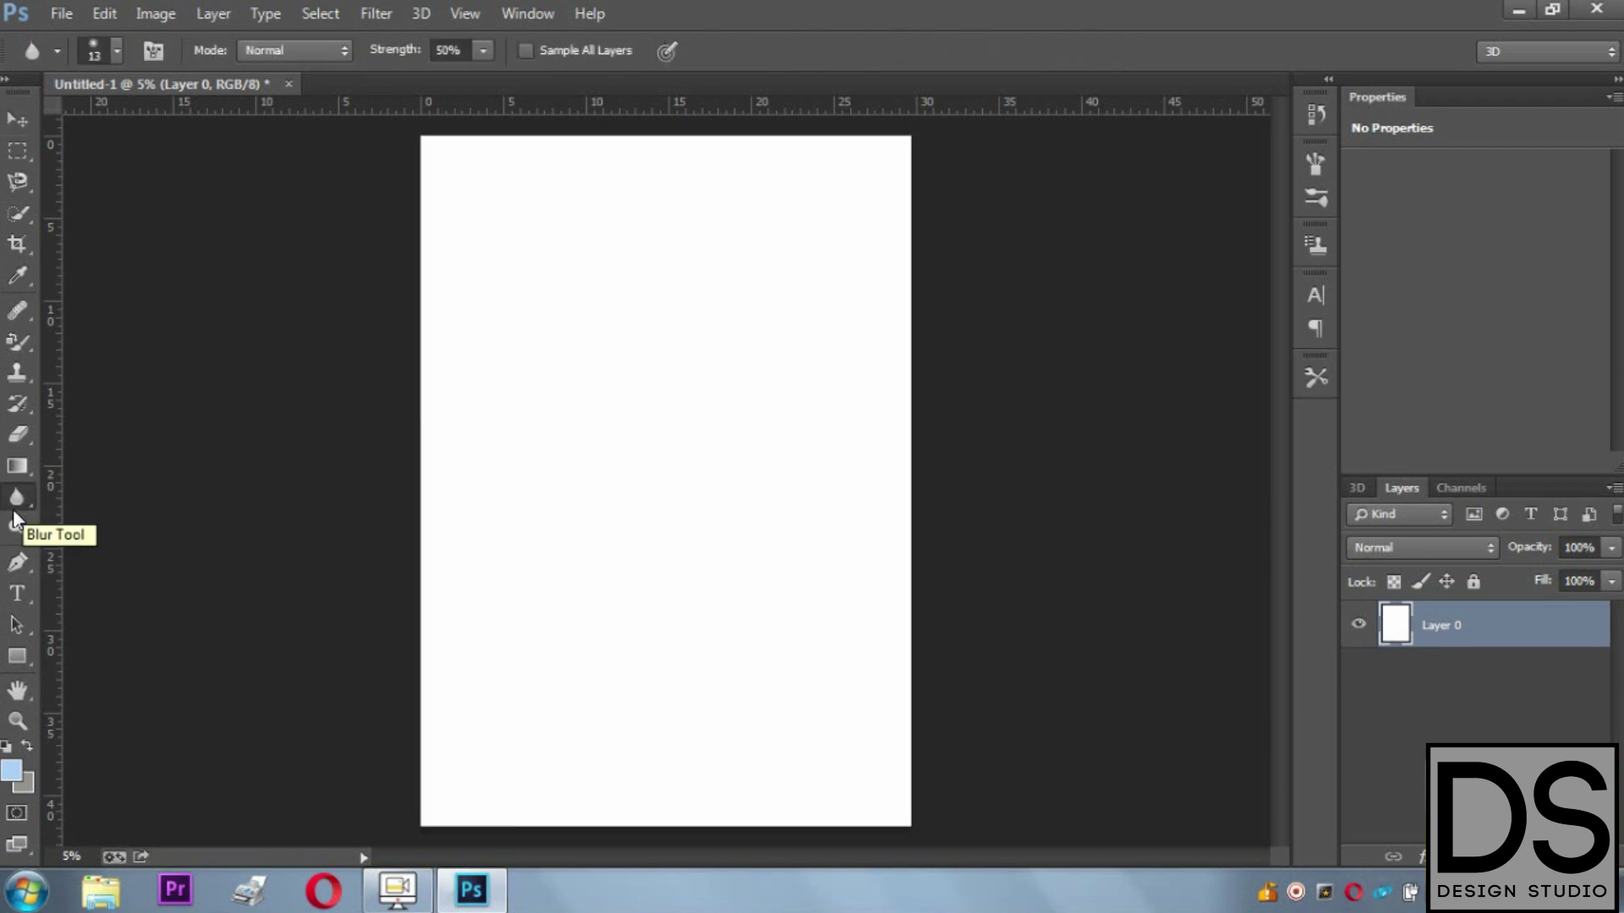
pyautogui.rightClick(13, 500)
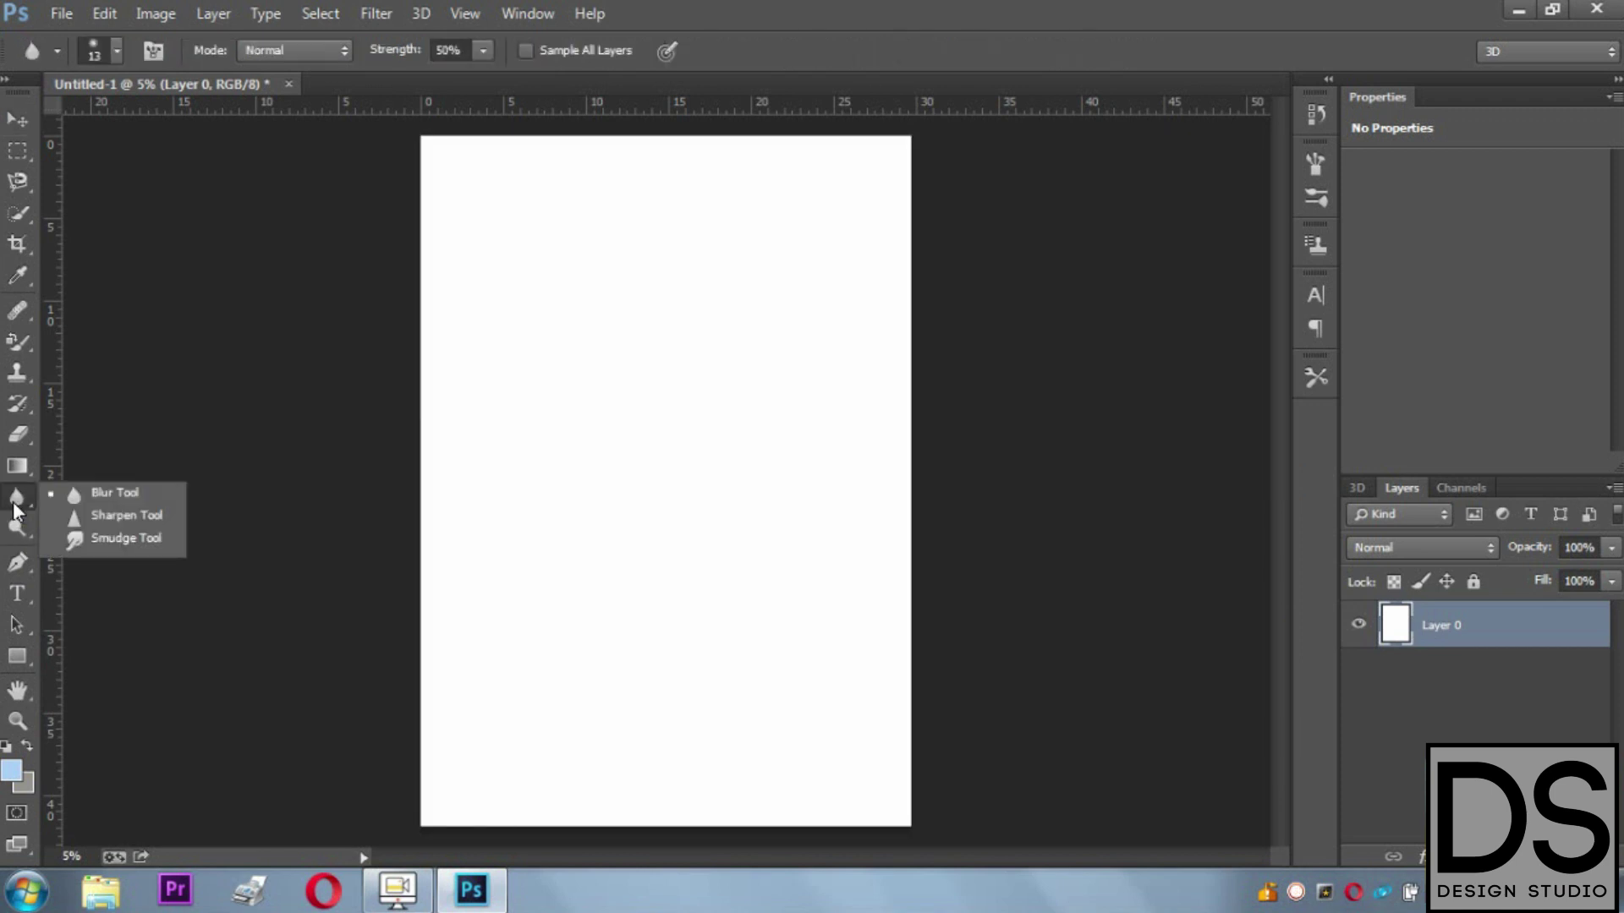
pyautogui.click(19, 469)
pyautogui.click(18, 469)
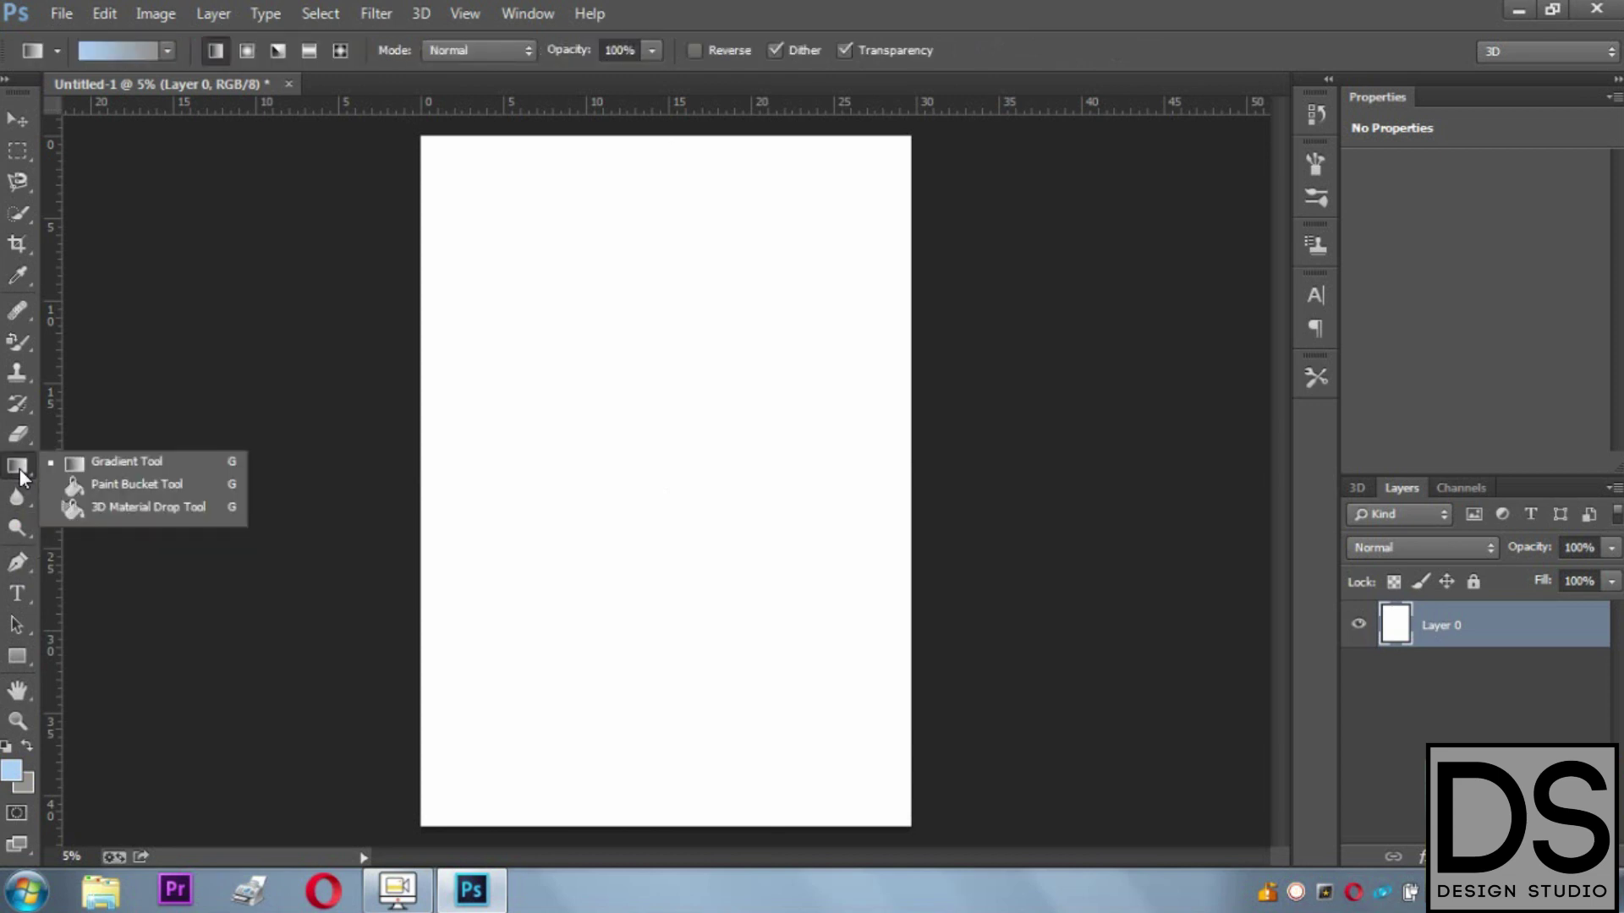
pyautogui.click(98, 461)
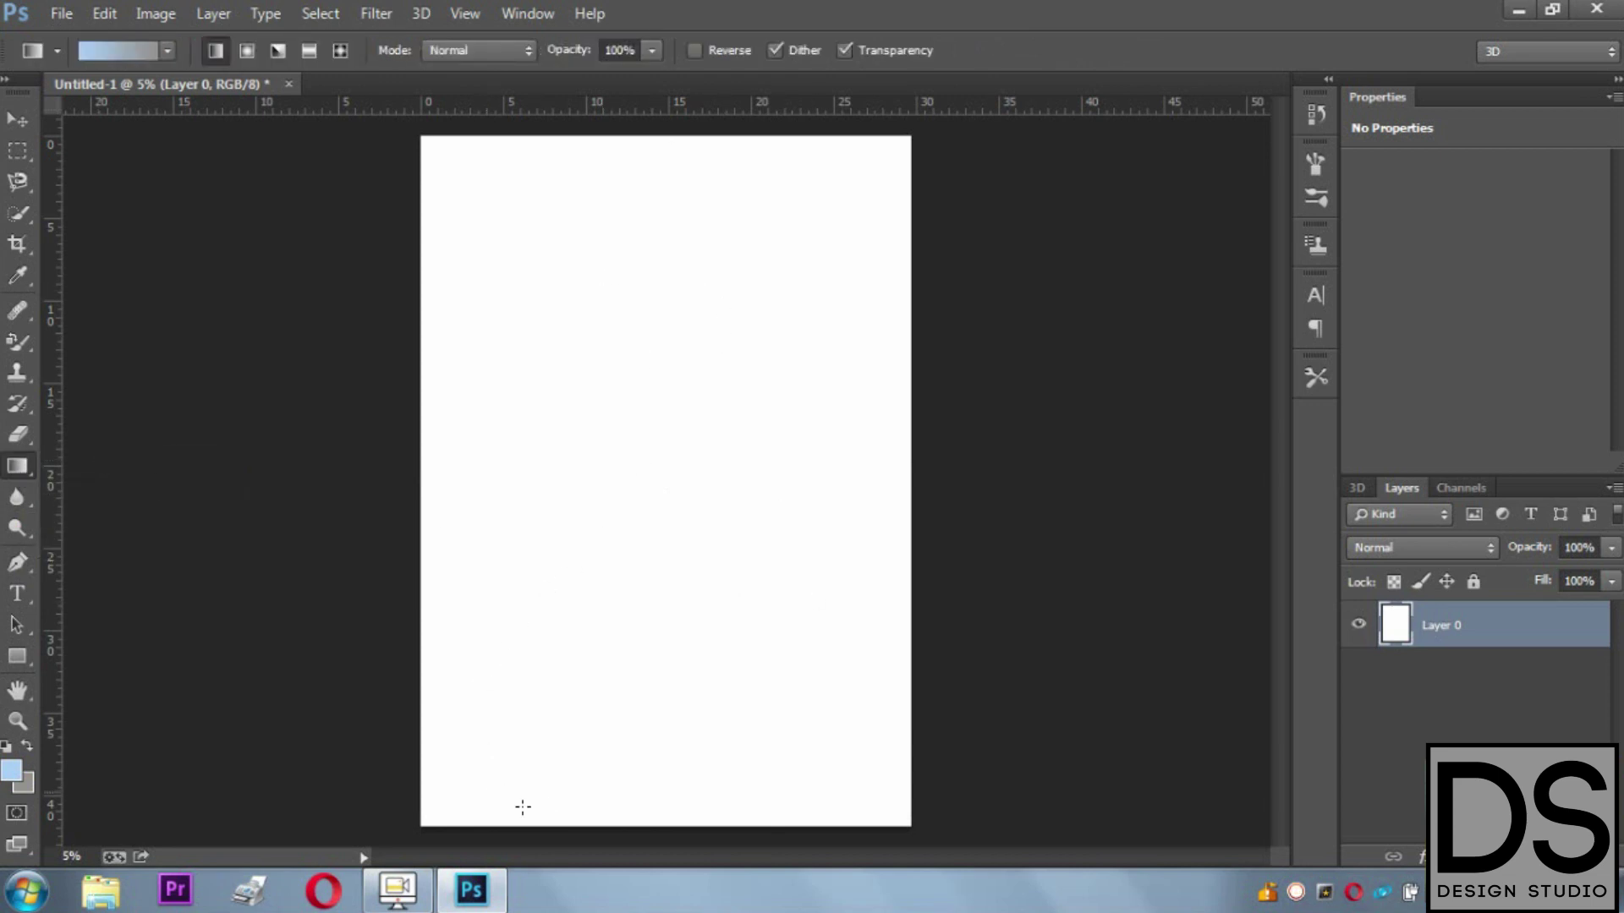
# Step: Try filling the page with a vertical linear gradient, first from bottom to top and then from top to bottom, undoing each
pyautogui.moveTo(644, 816); pyautogui.dragTo(638, 256)
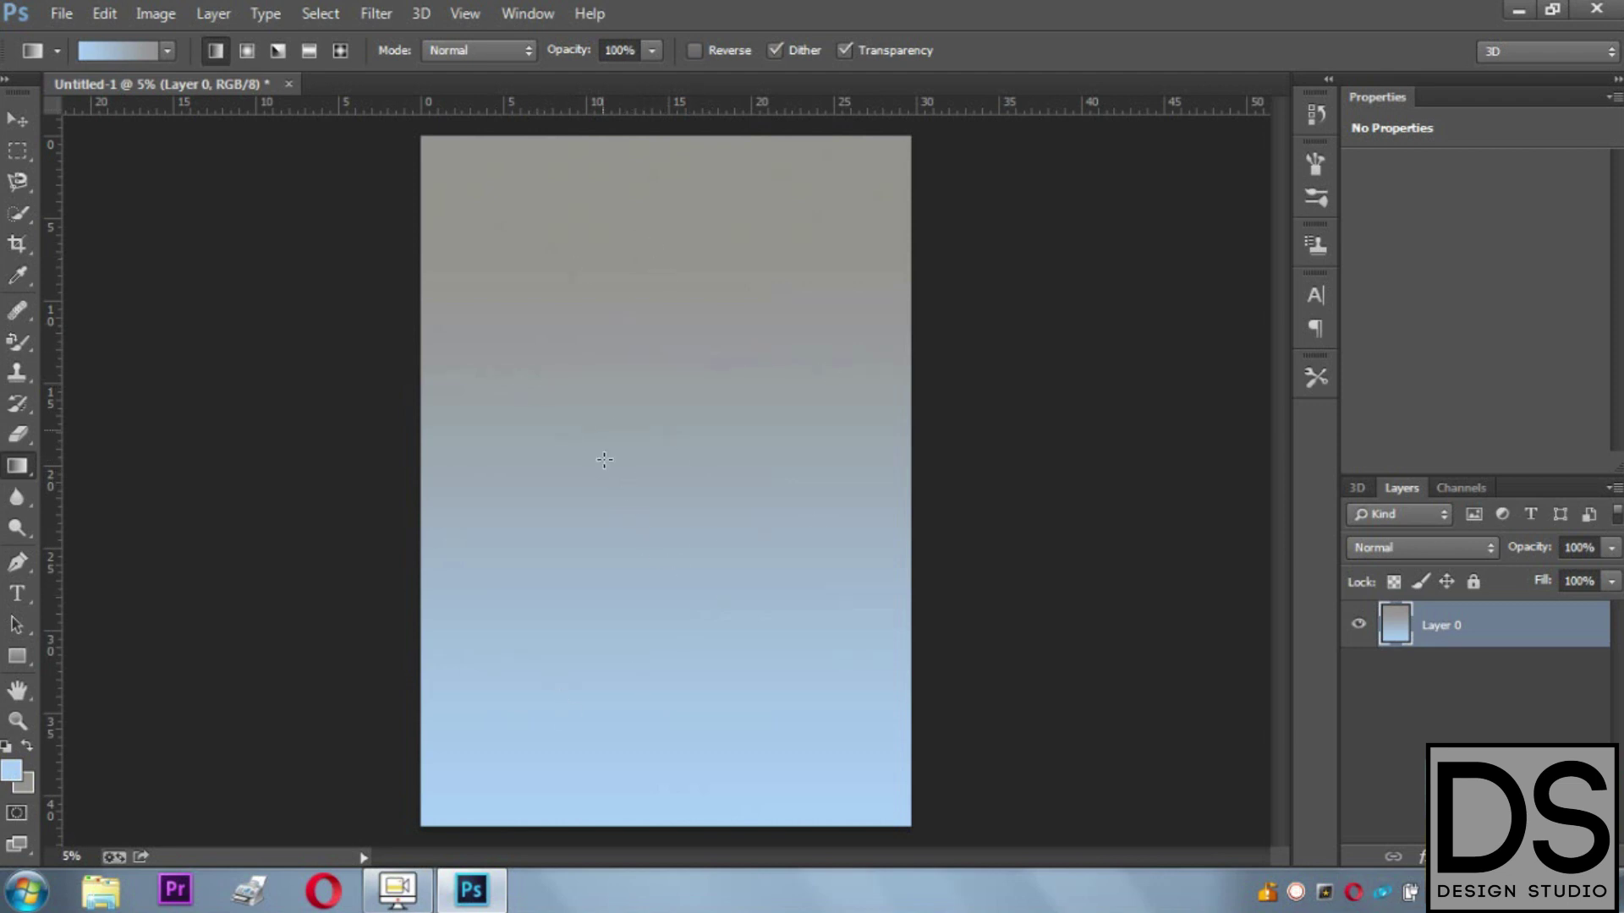
pyautogui.hotkey('ctrl', 'z')
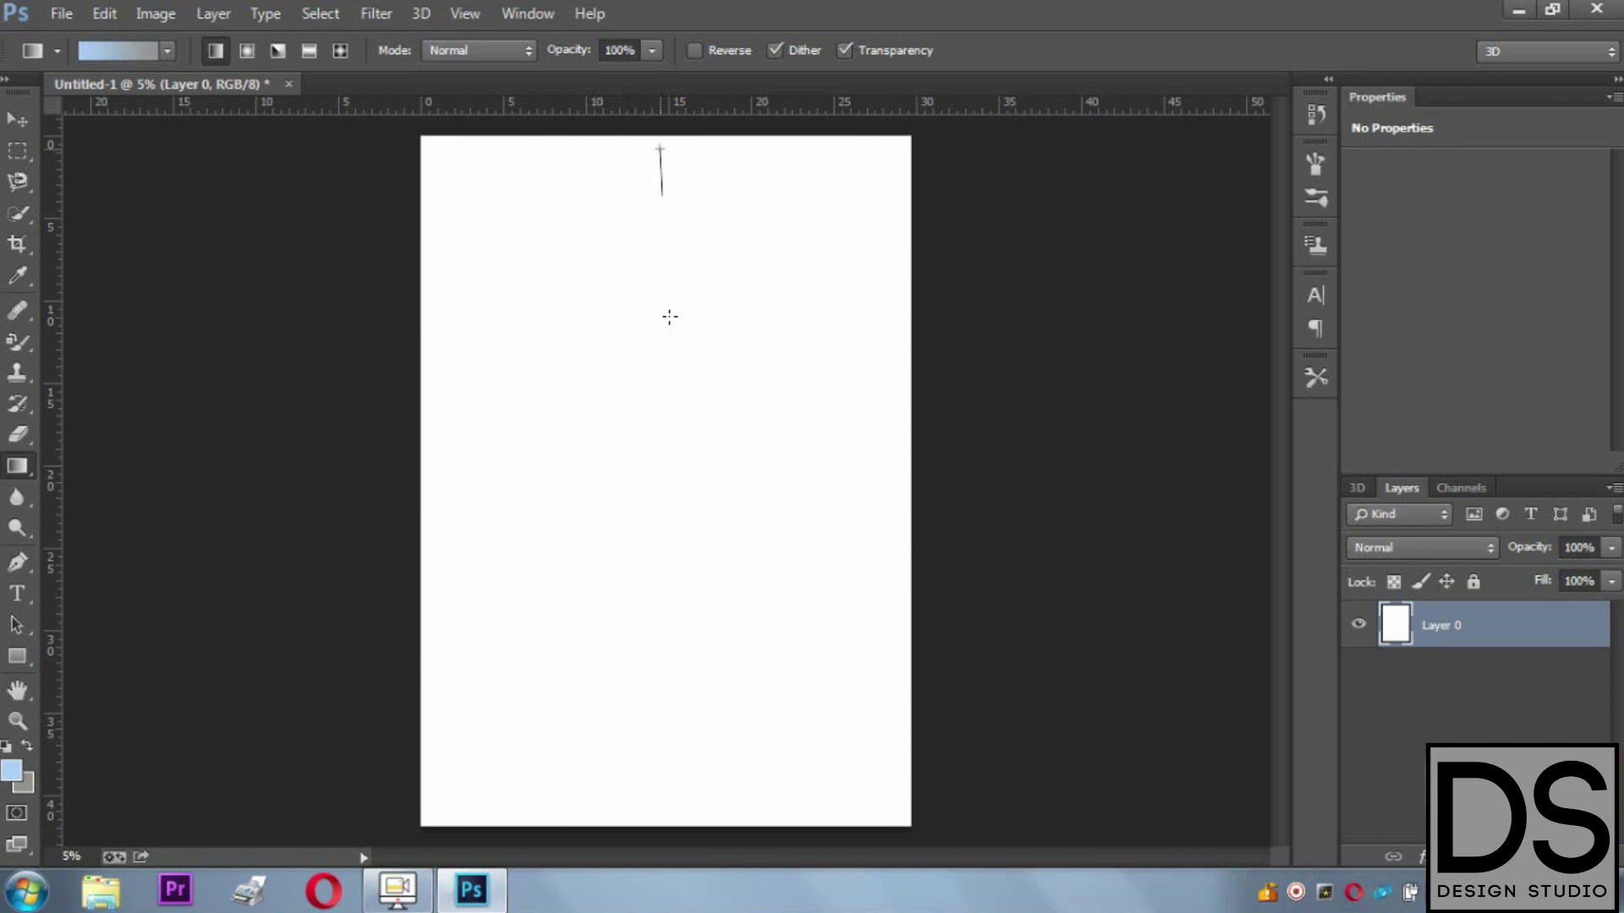
pyautogui.moveTo(670, 317); pyautogui.dragTo(667, 810)
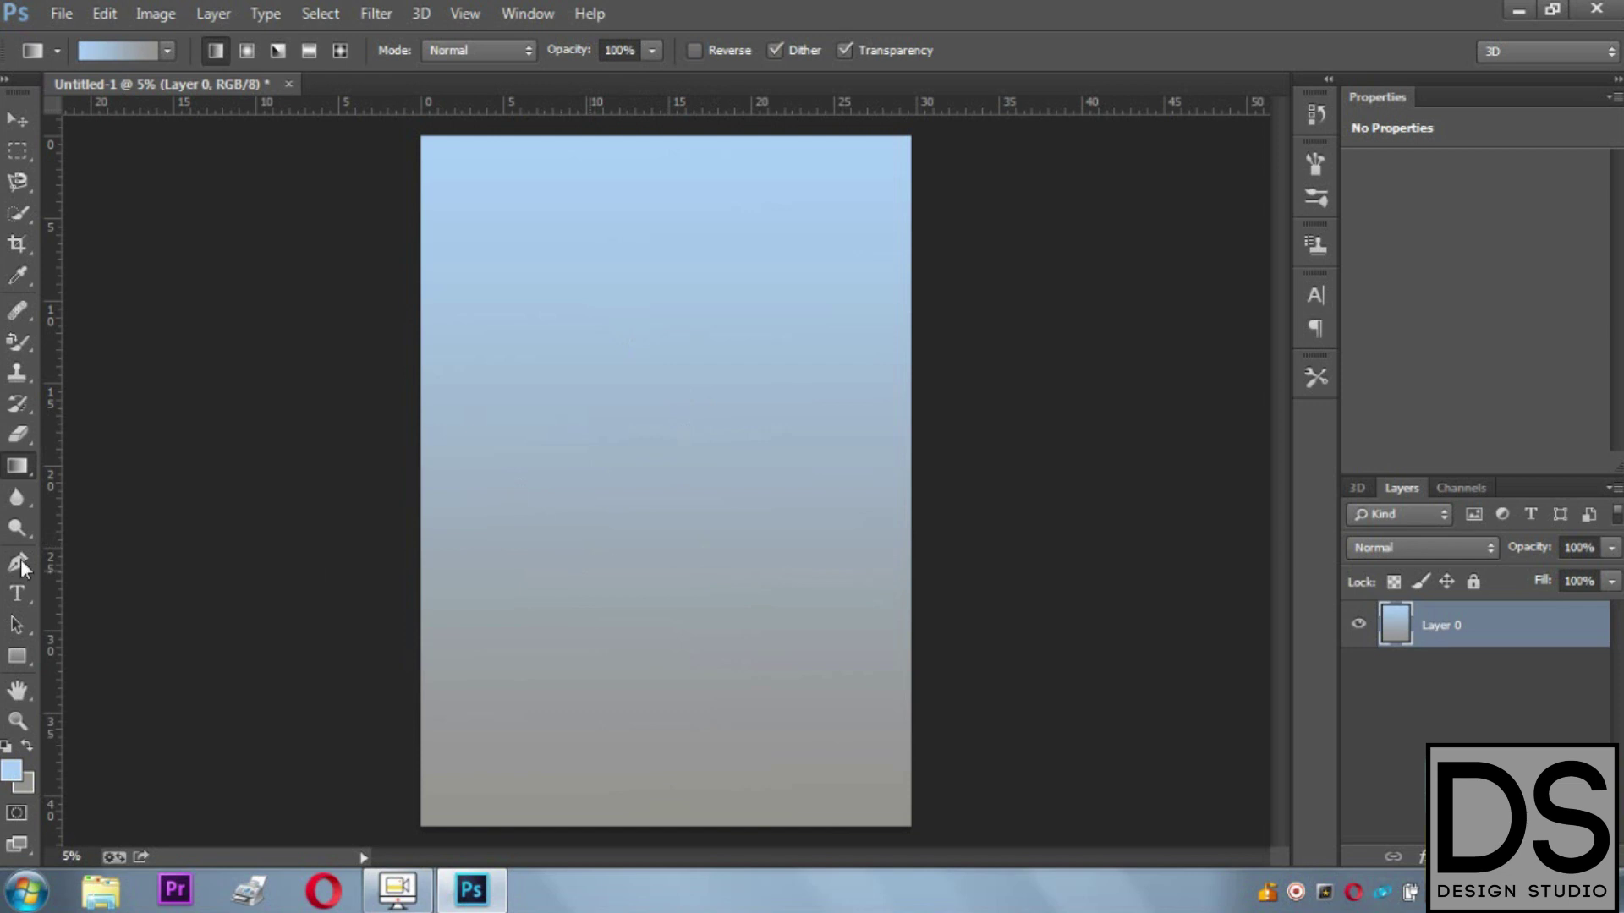
pyautogui.hotkey('ctrl', 'z')
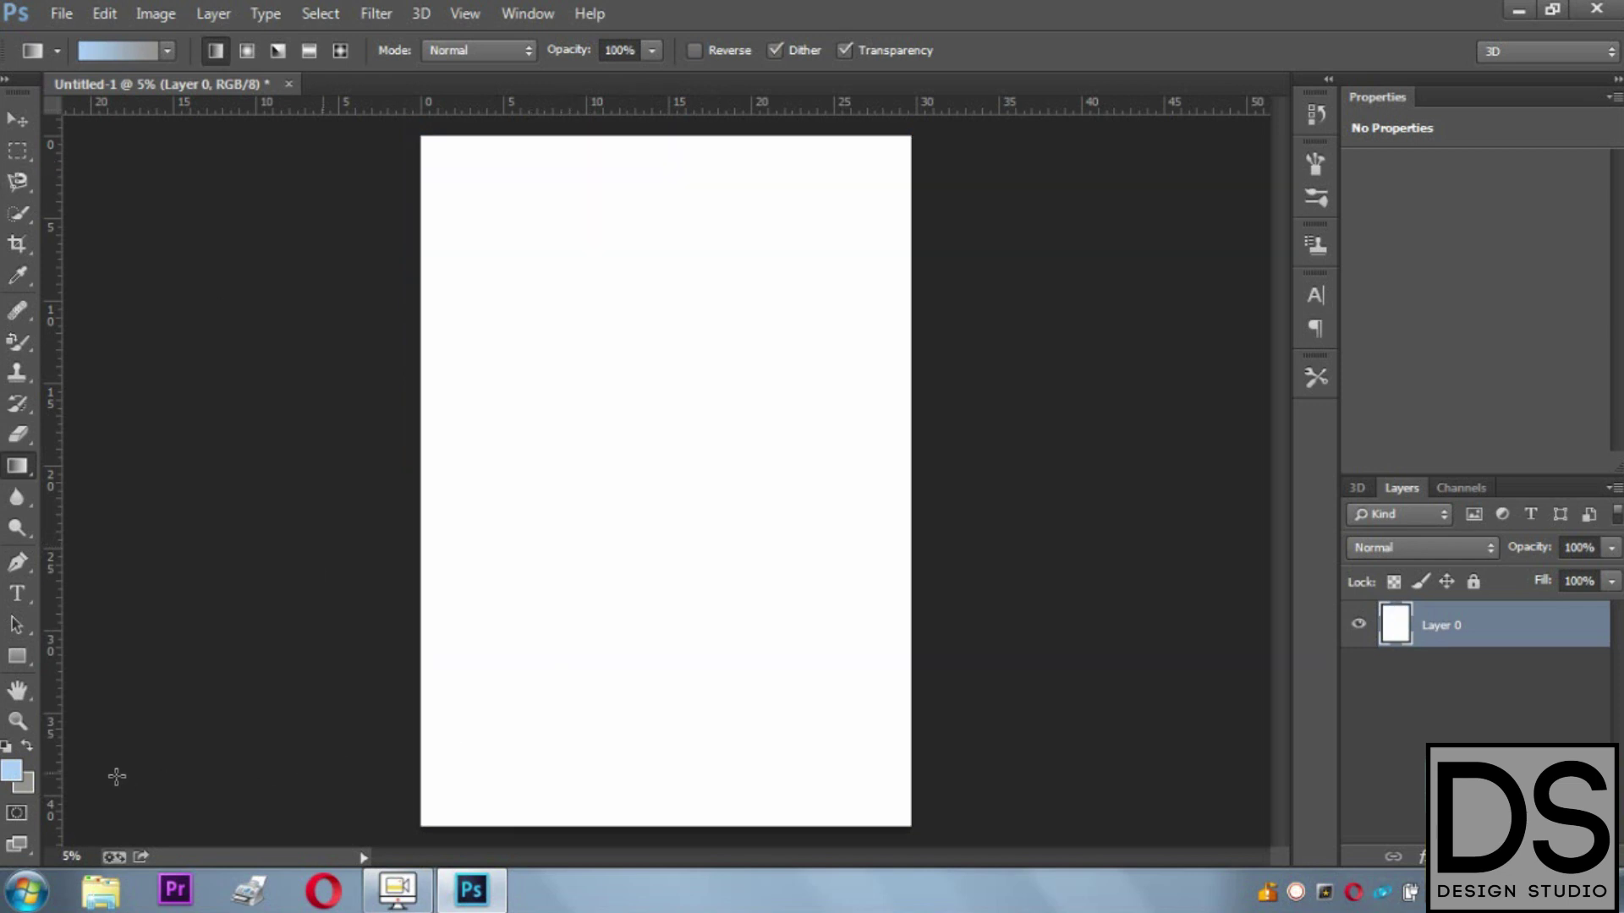
# Step: Set the background colour to light grey ceccc9 and fill Layer 0 with a linear gradient from the page's top edge to its bottom edge
pyautogui.click(28, 784)
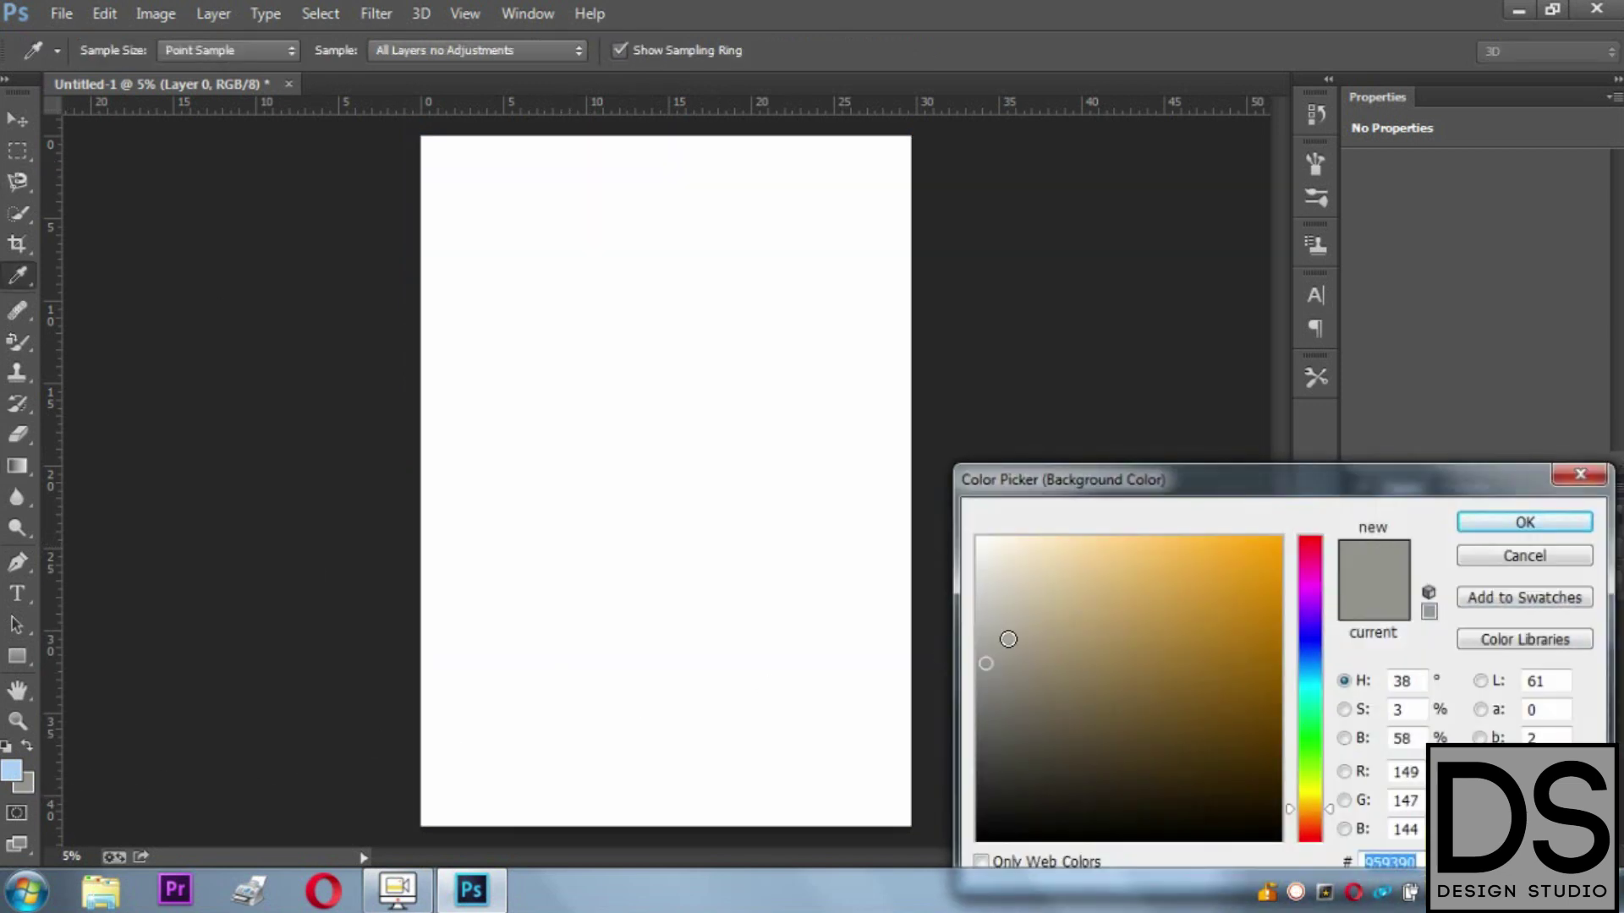
pyautogui.click(981, 618)
pyautogui.click(981, 595)
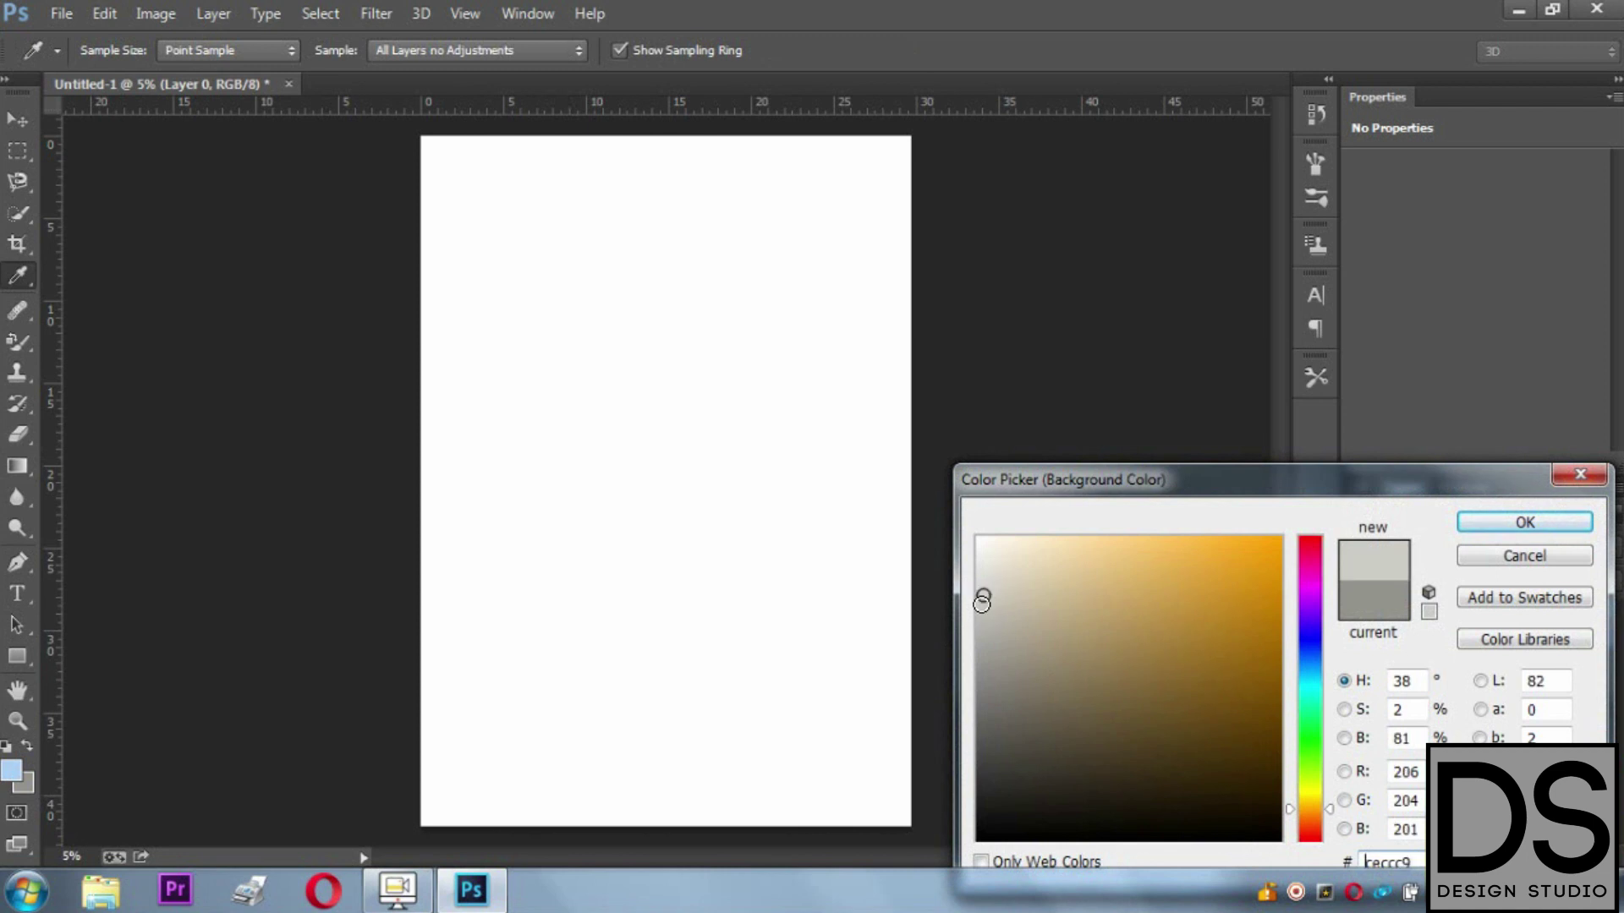
pyautogui.click(1550, 529)
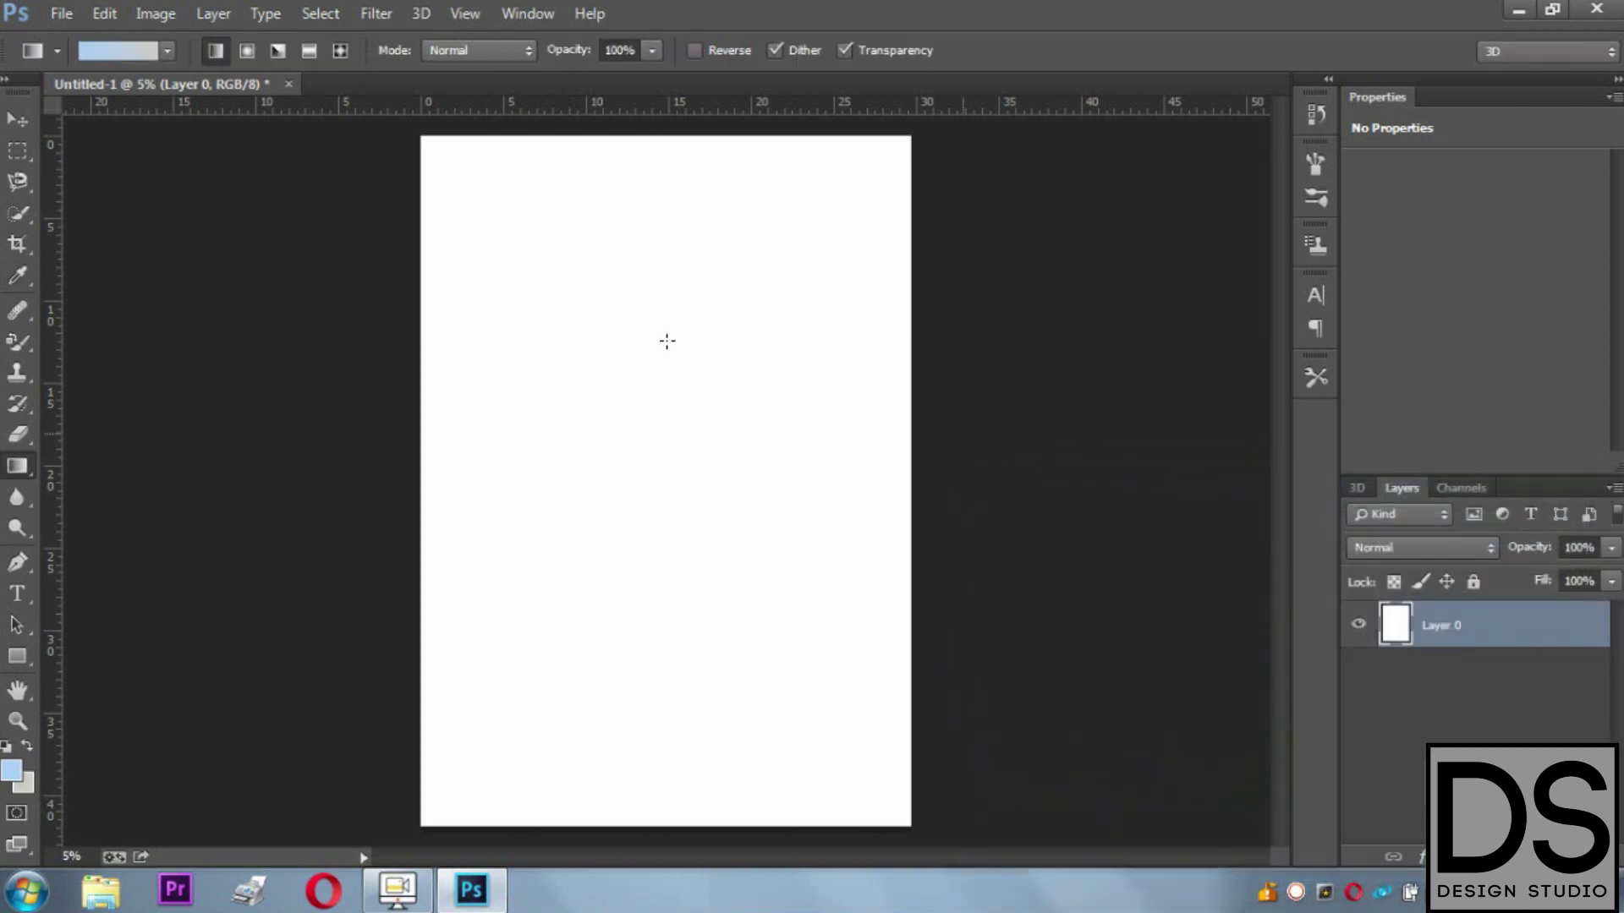
pyautogui.moveTo(647, 144); pyautogui.dragTo(657, 821)
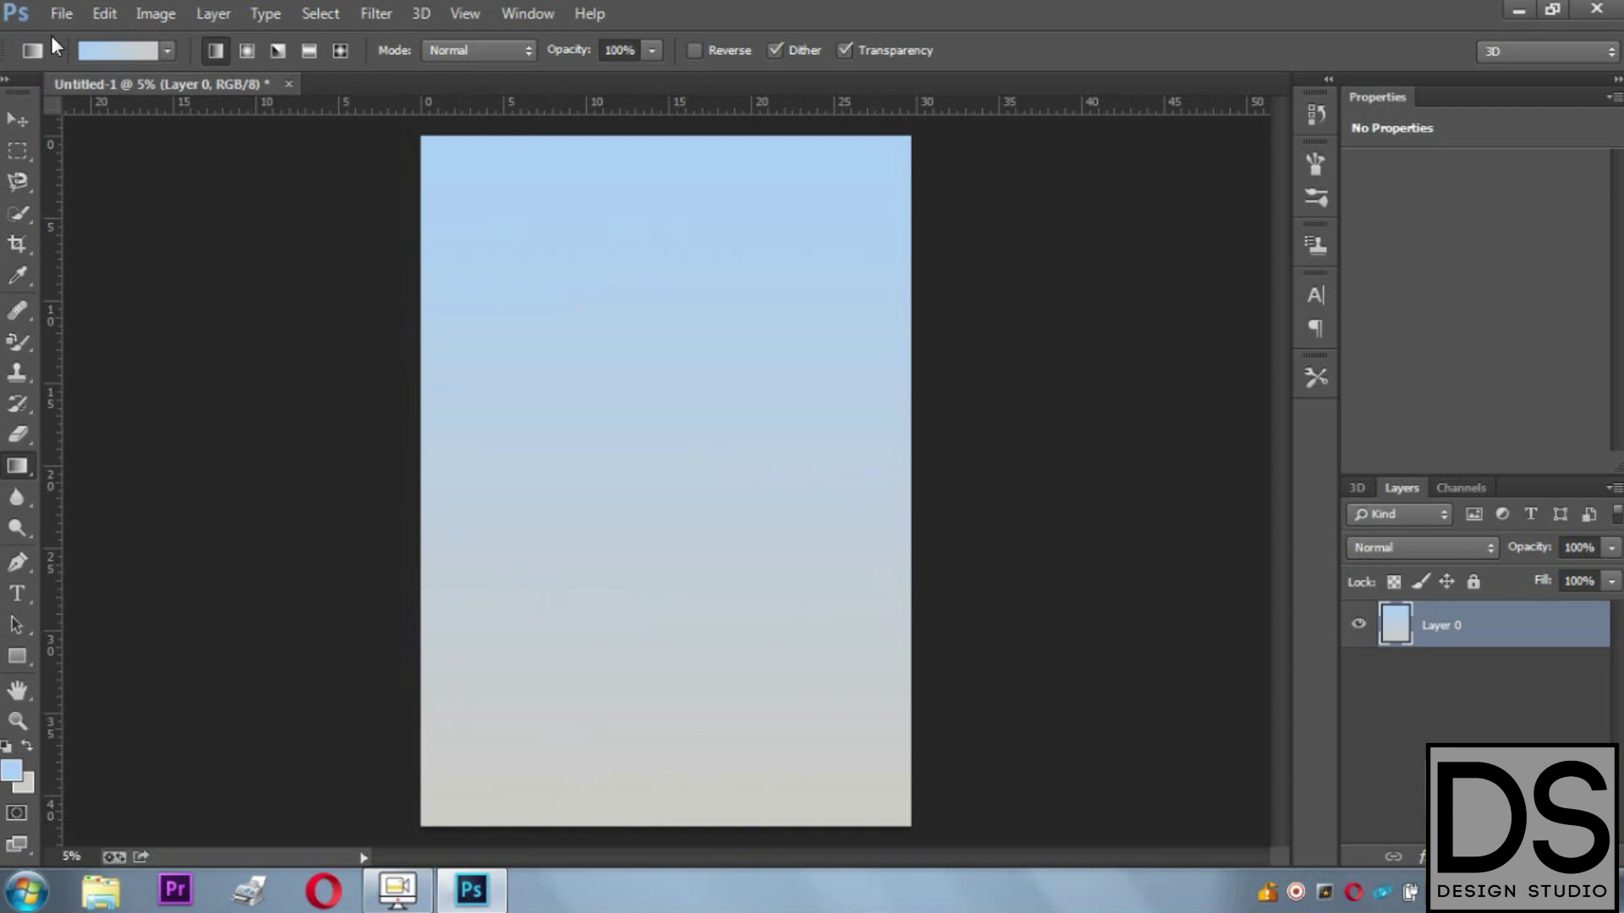
# Step: Open the Marking plan-Model PDF from the Ps folder, importing page 1 at 300 pixels/inch in RGB Color
pyautogui.click(59, 17)
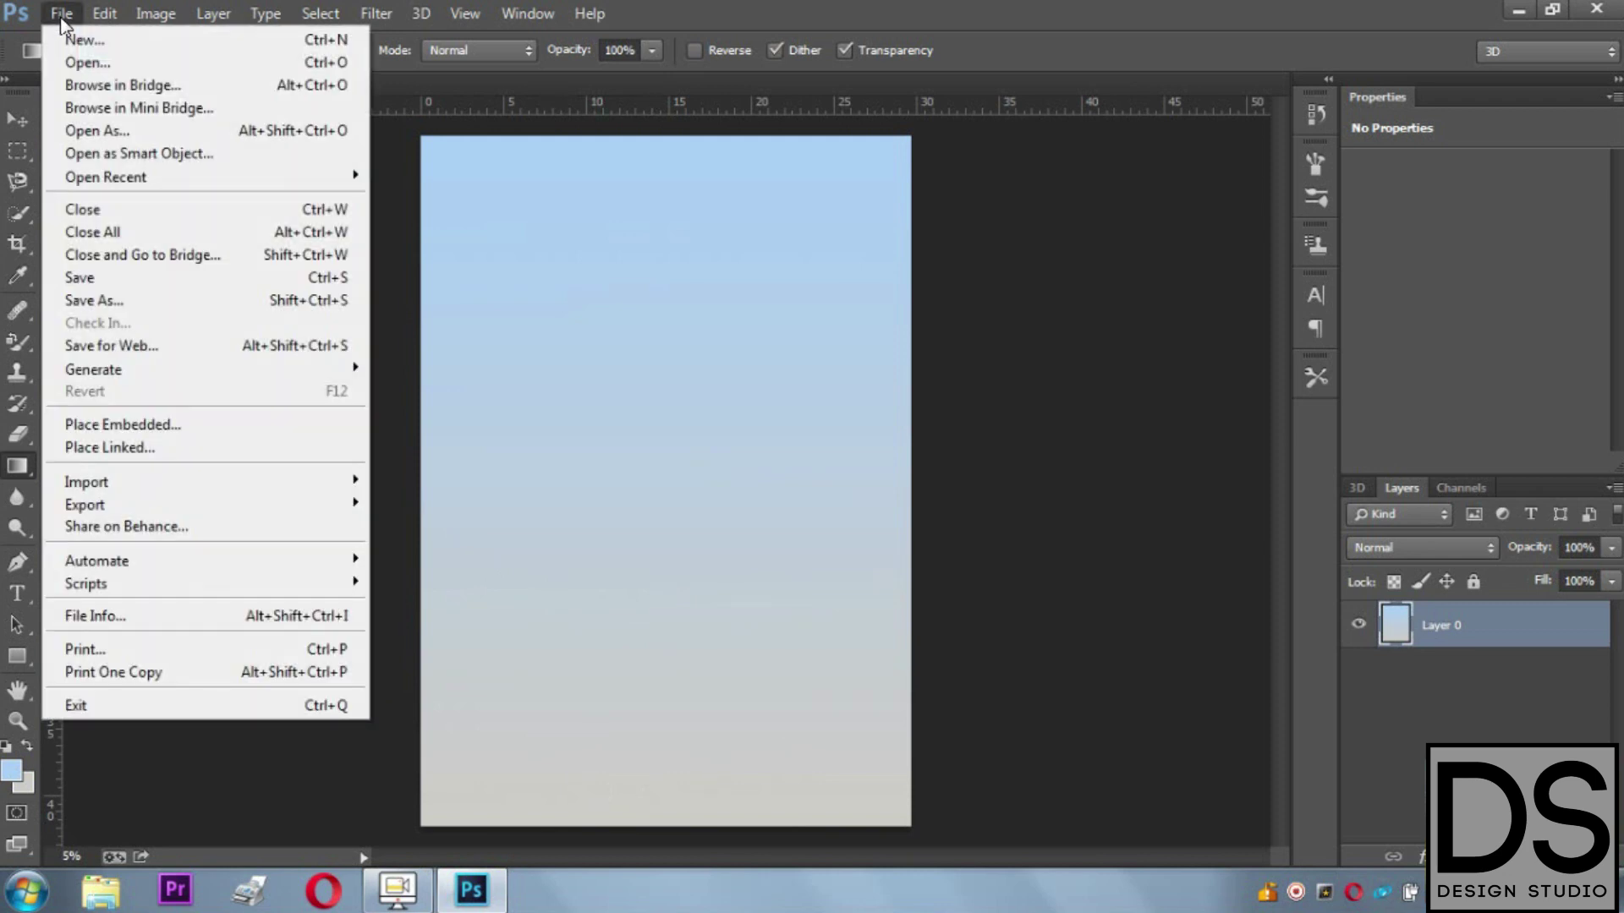
pyautogui.click(85, 64)
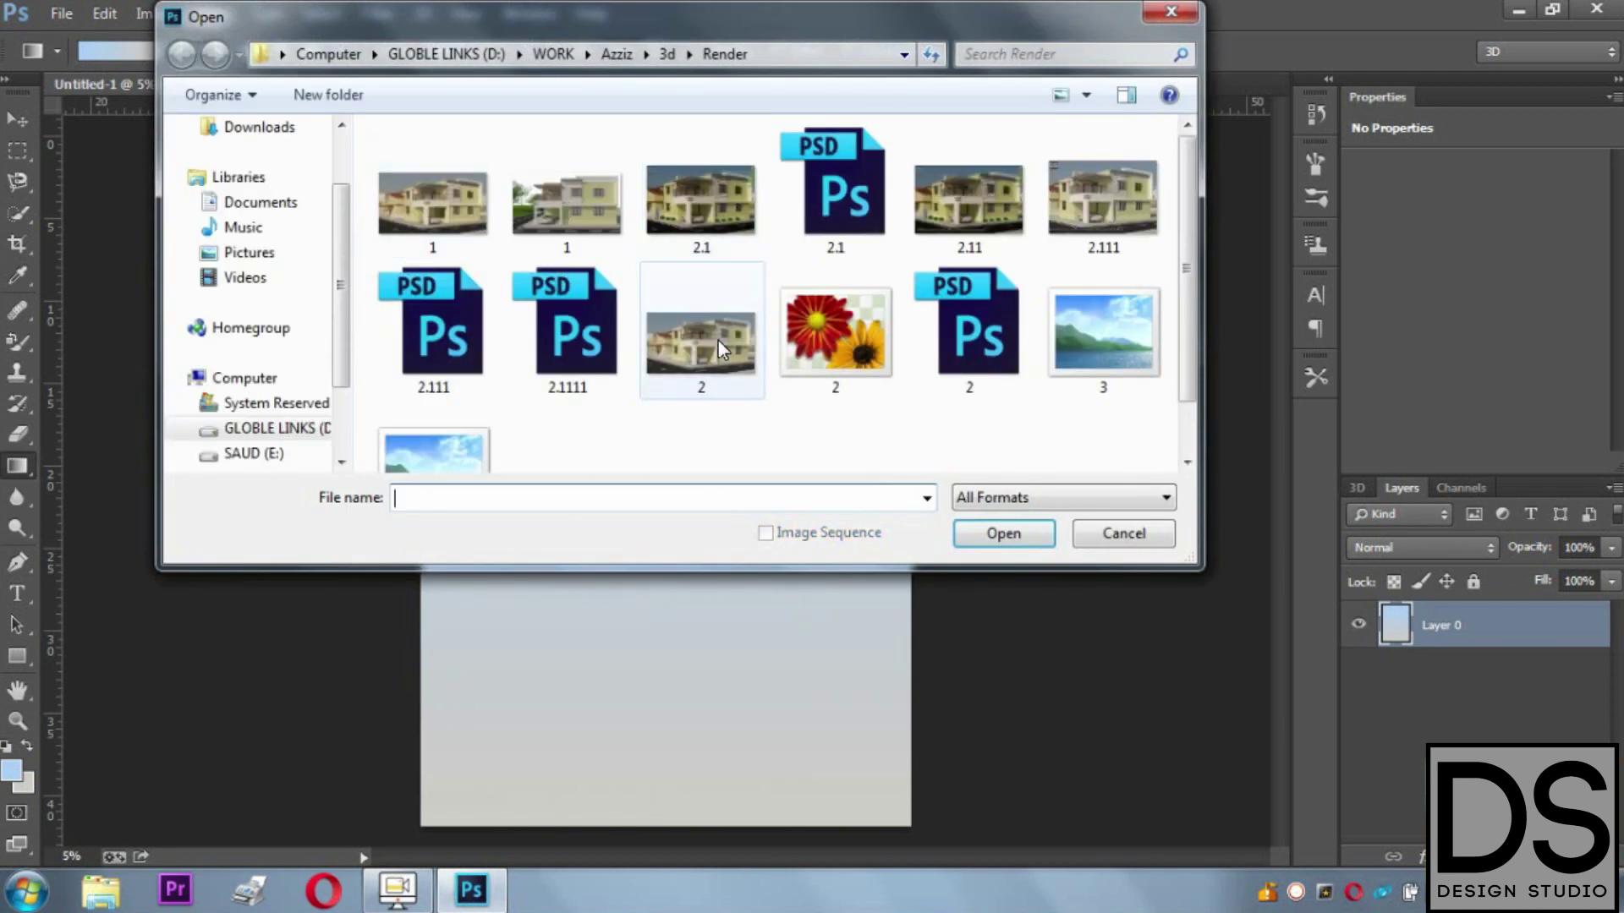
pyautogui.click(718, 340)
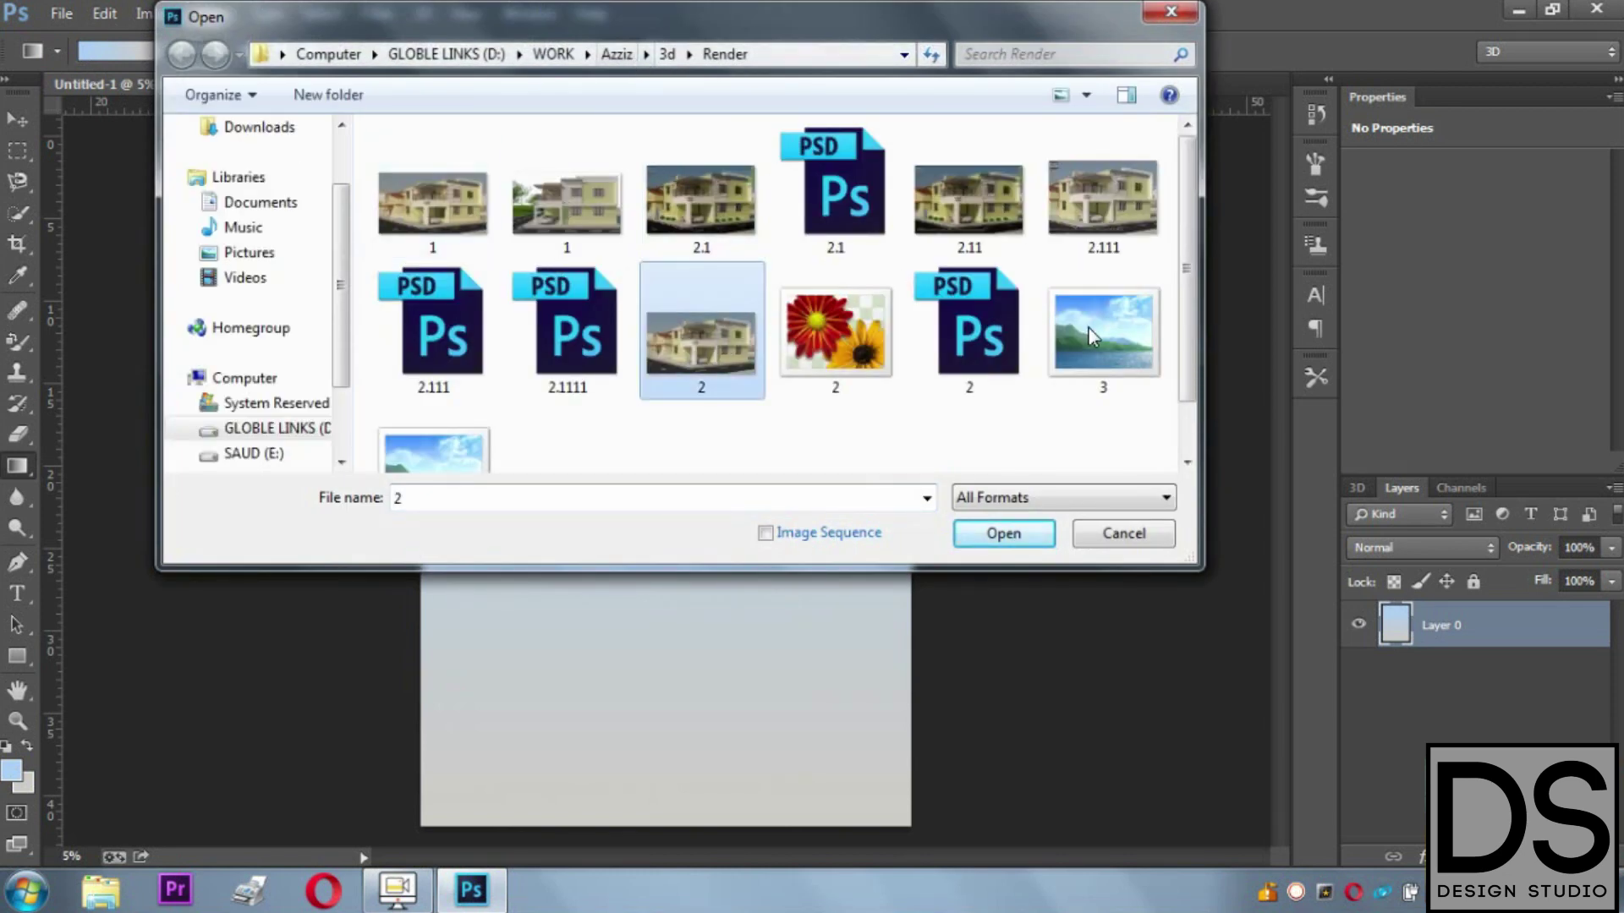
pyautogui.click(618, 54)
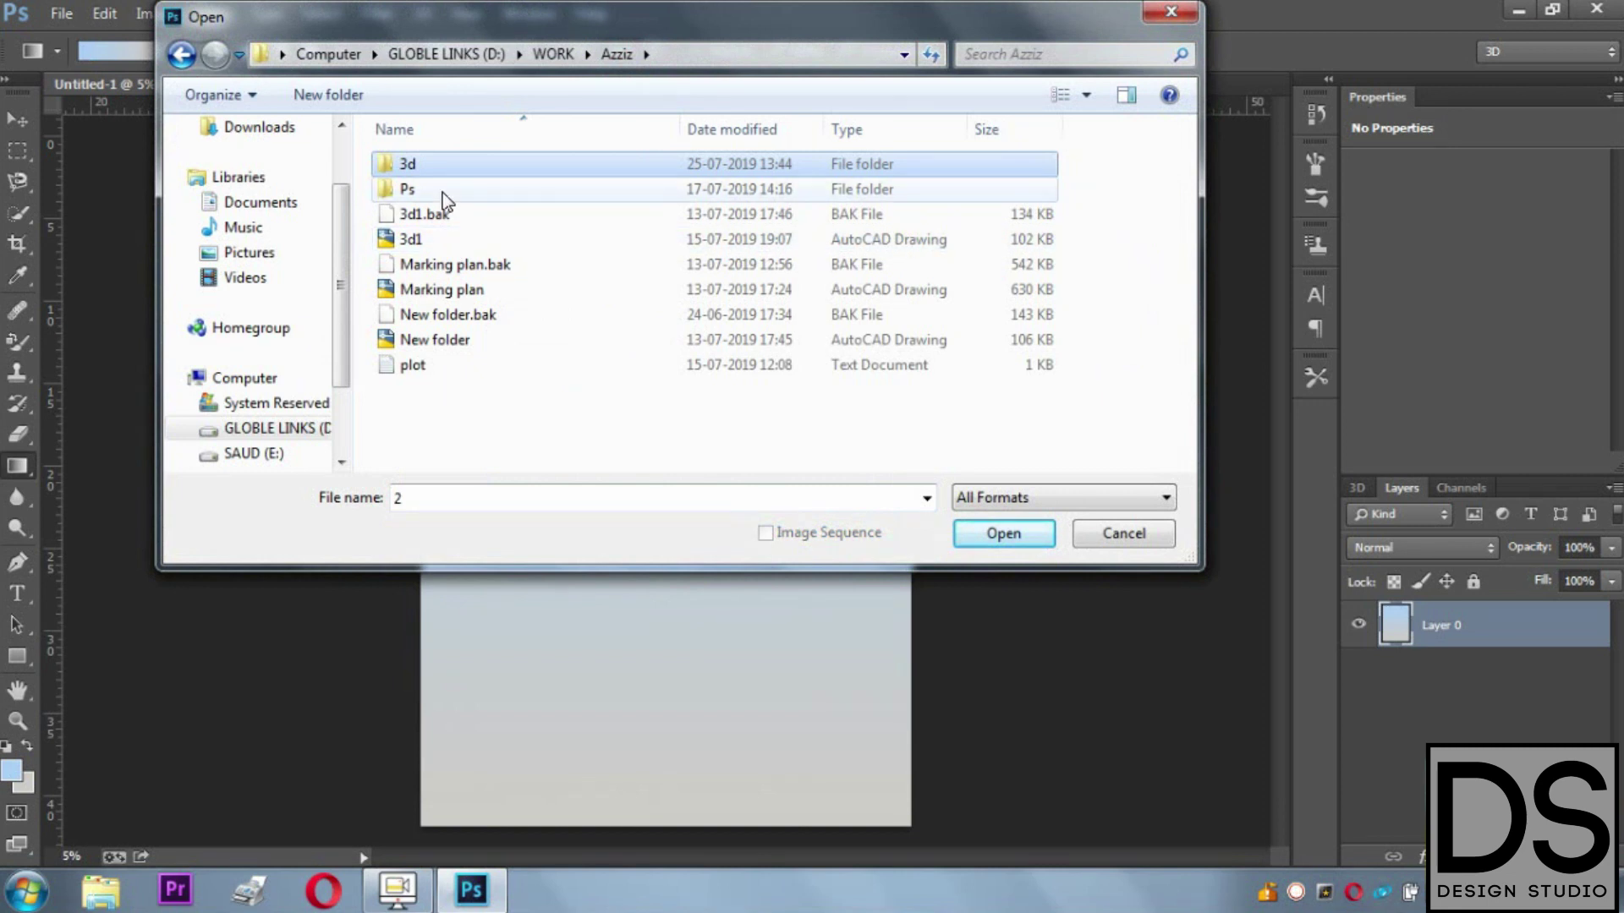
pyautogui.doubleClick(443, 192)
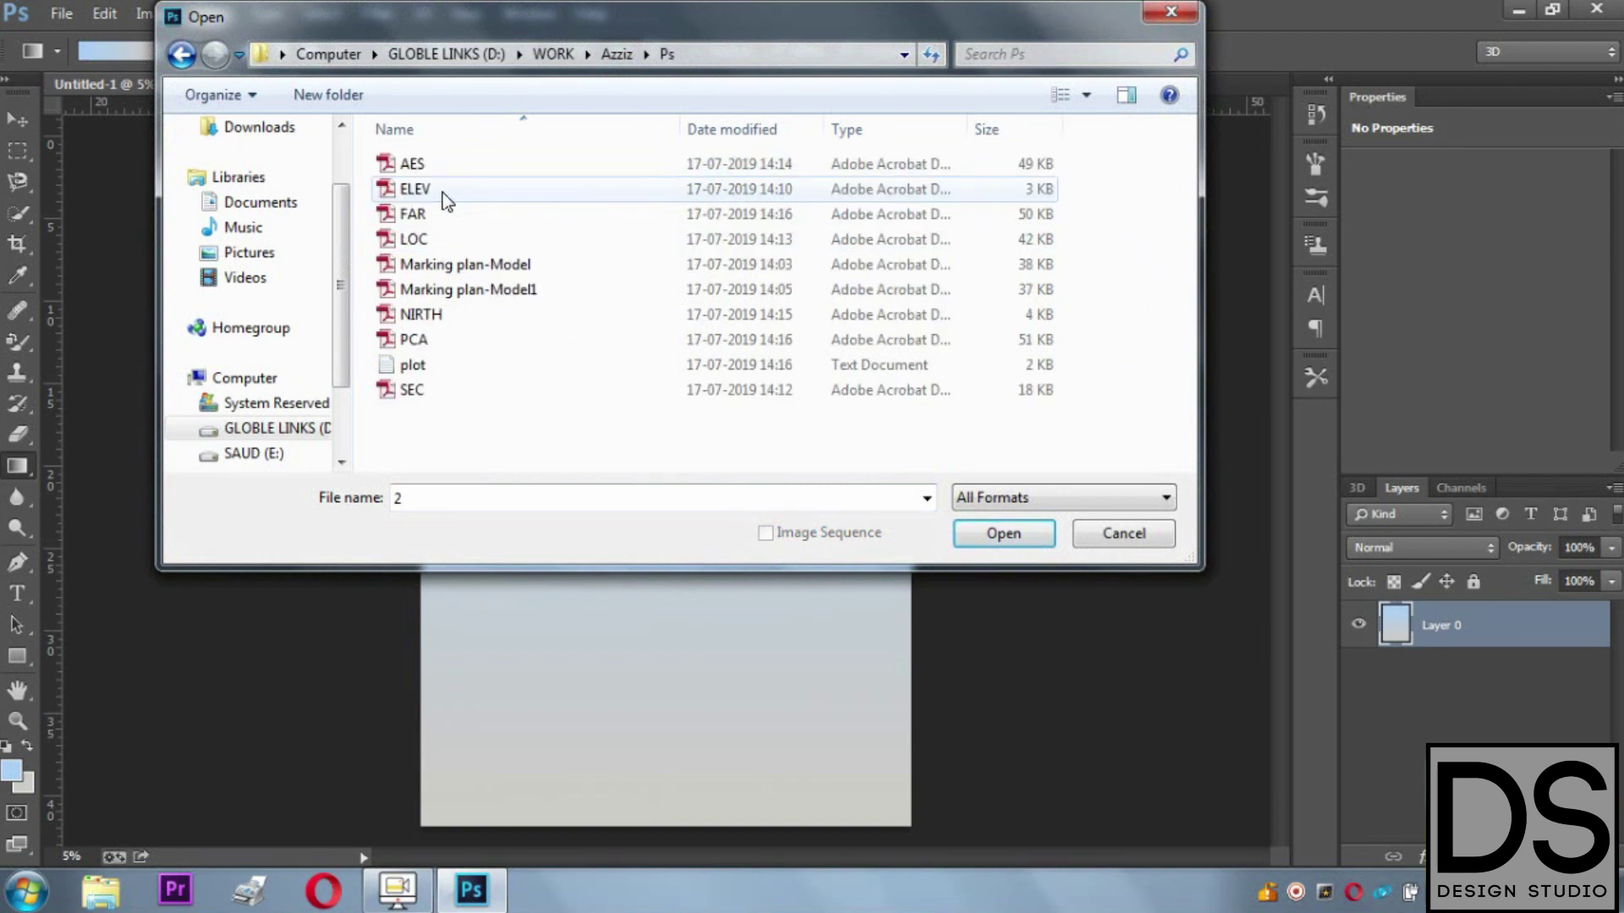
pyautogui.click(449, 164)
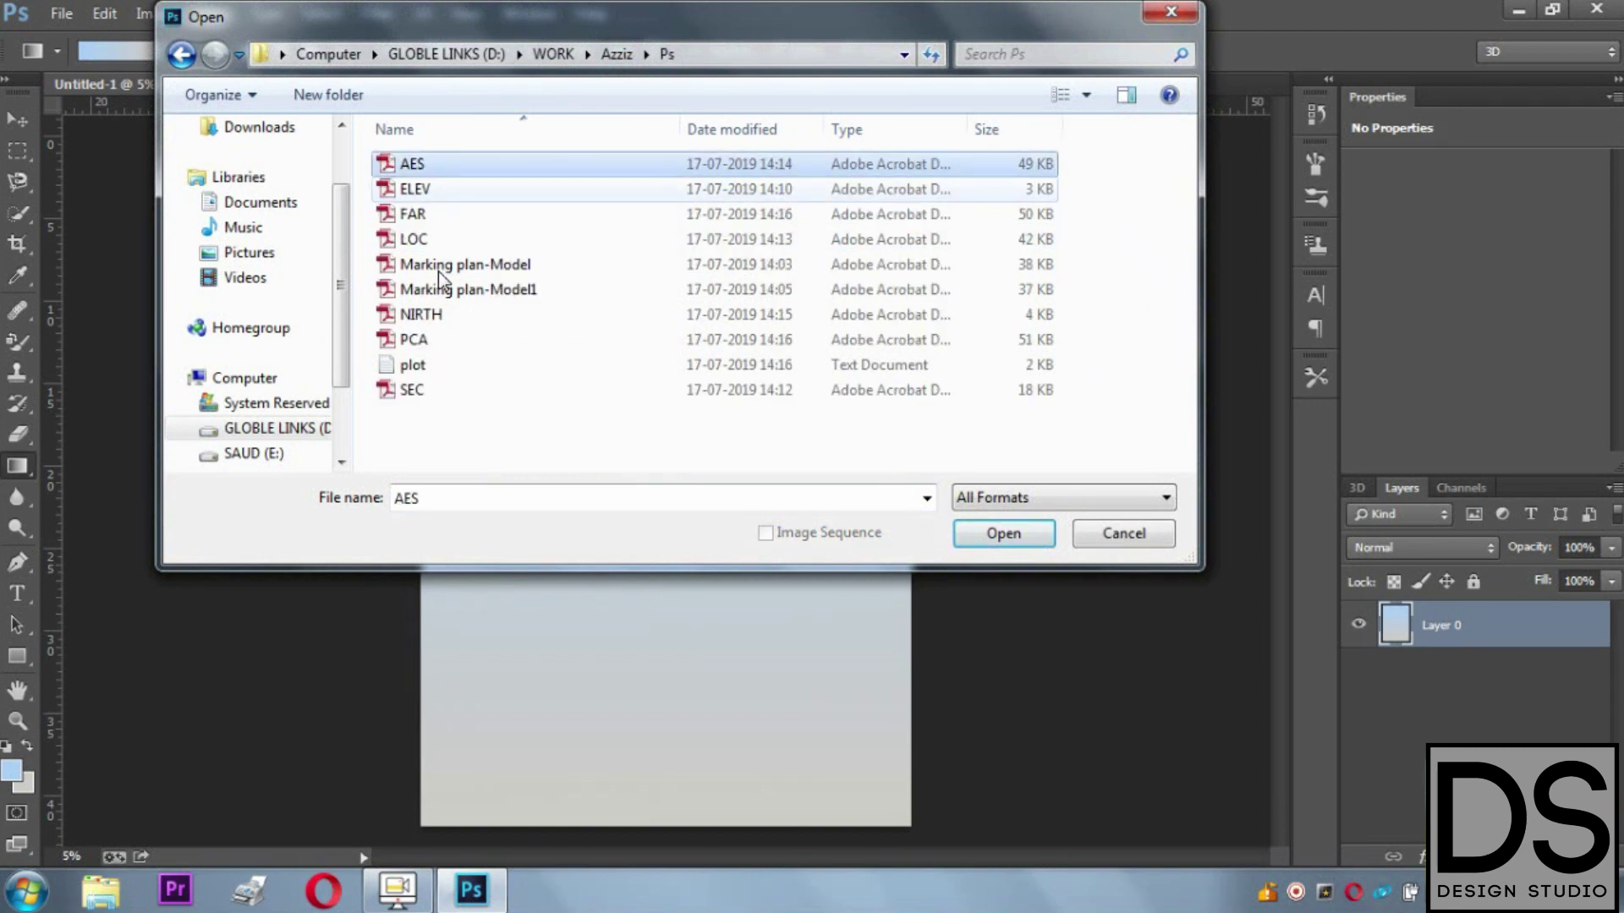
pyautogui.click(416, 393)
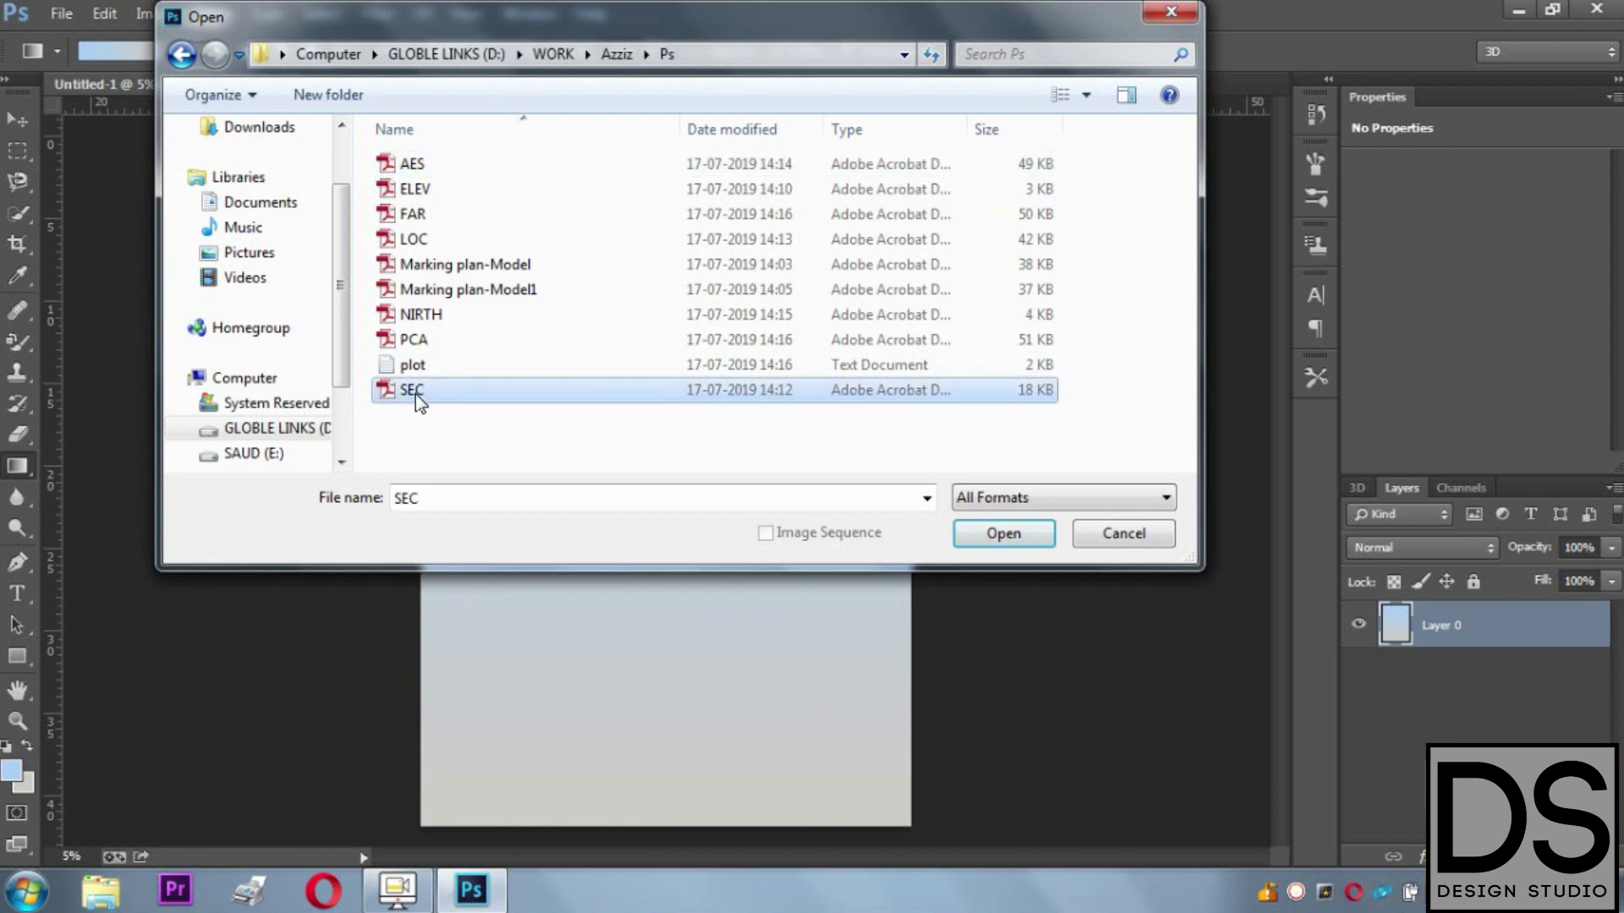
pyautogui.click(424, 319)
pyautogui.click(433, 296)
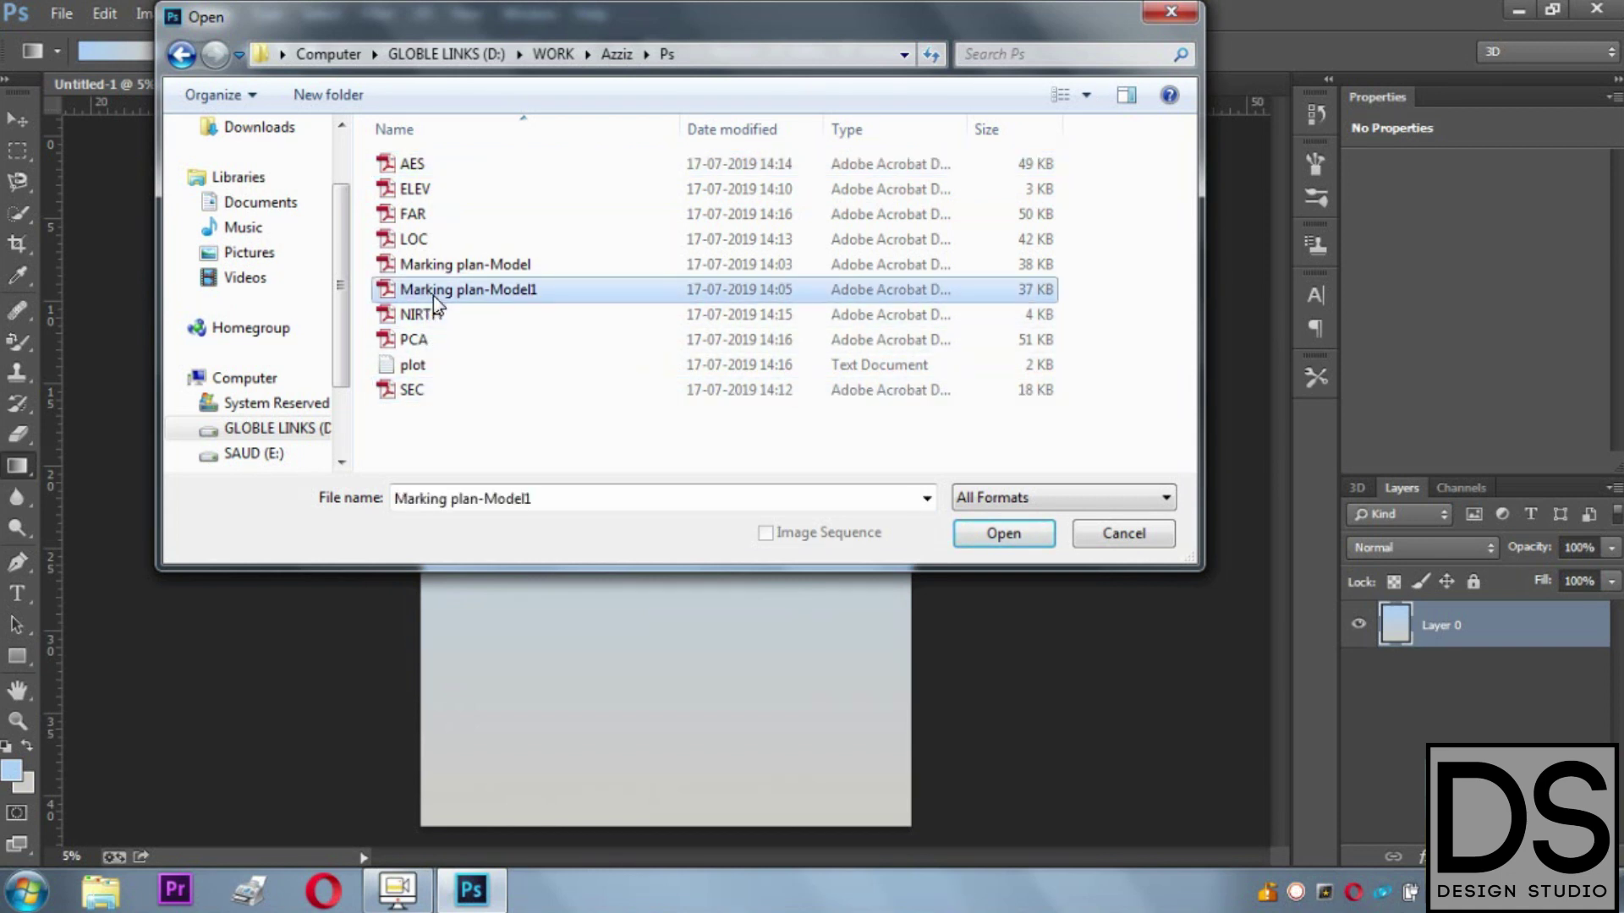
pyautogui.click(443, 267)
pyautogui.click(1002, 532)
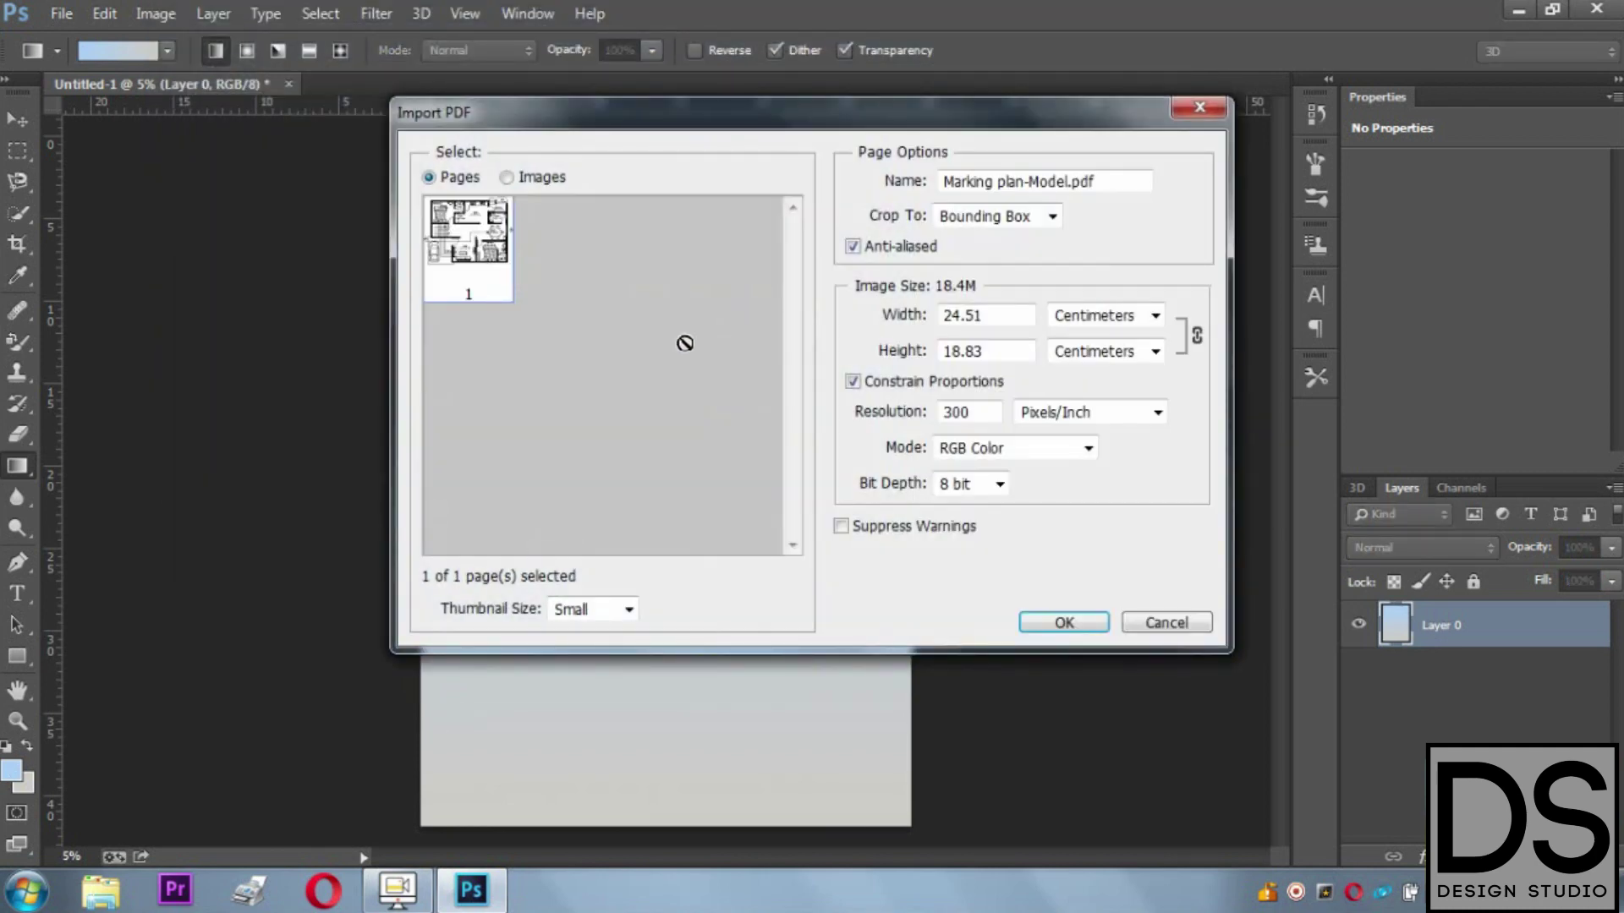
pyautogui.click(1067, 628)
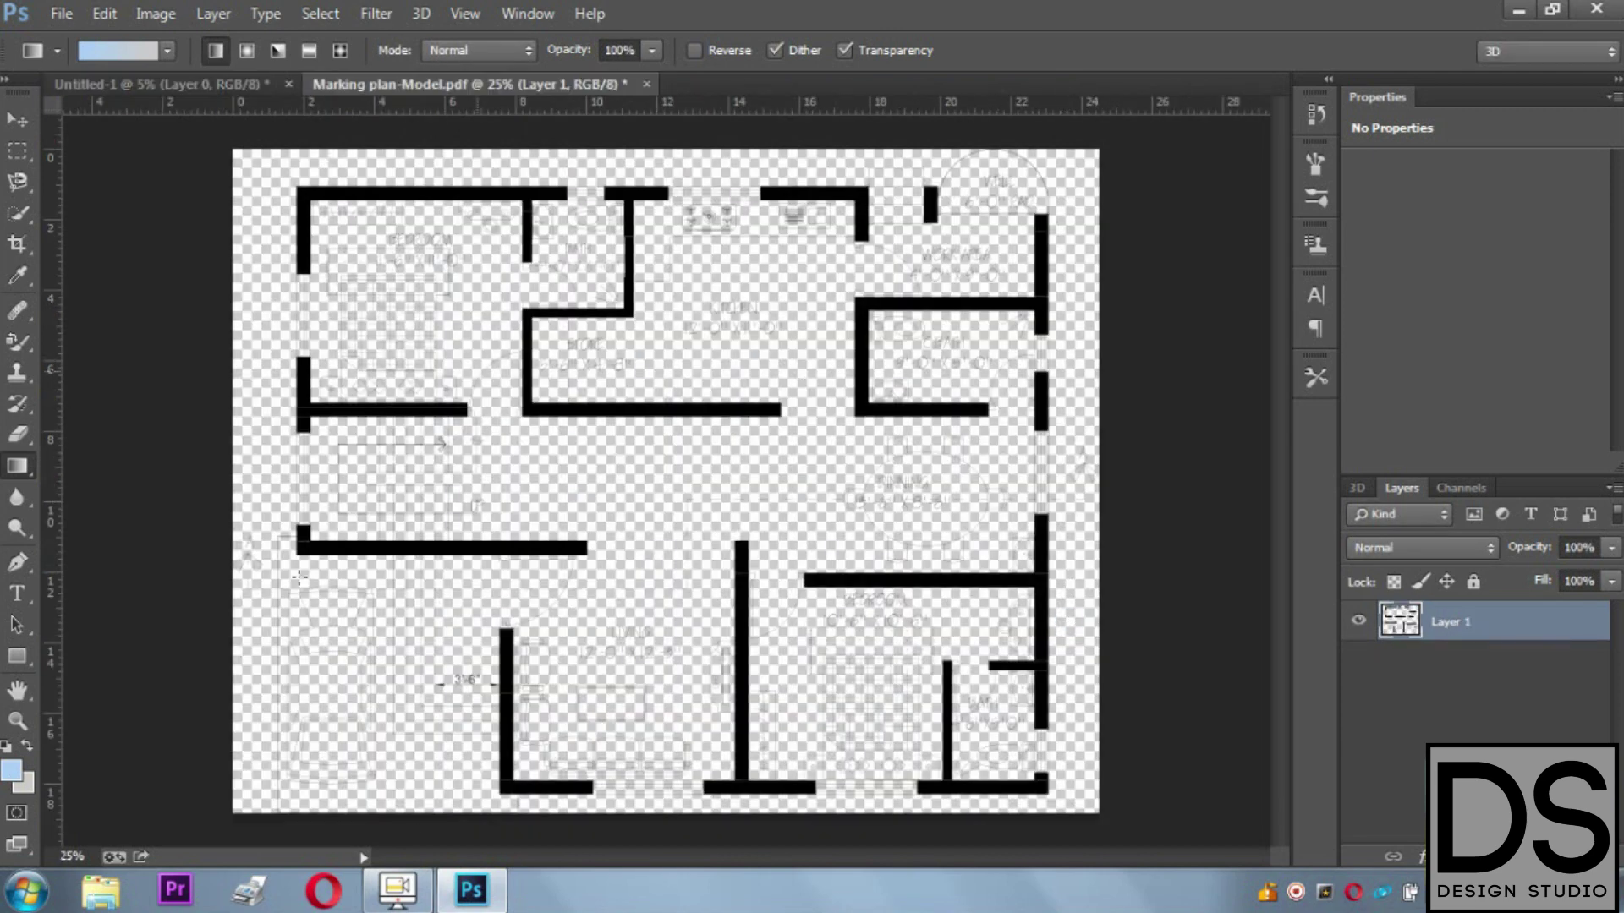
# Step: Copy the floor plan from Marking plan-Model.pdf into the Untitled-1 document, placing it in the lower-left part of the page
pyautogui.click(18, 116)
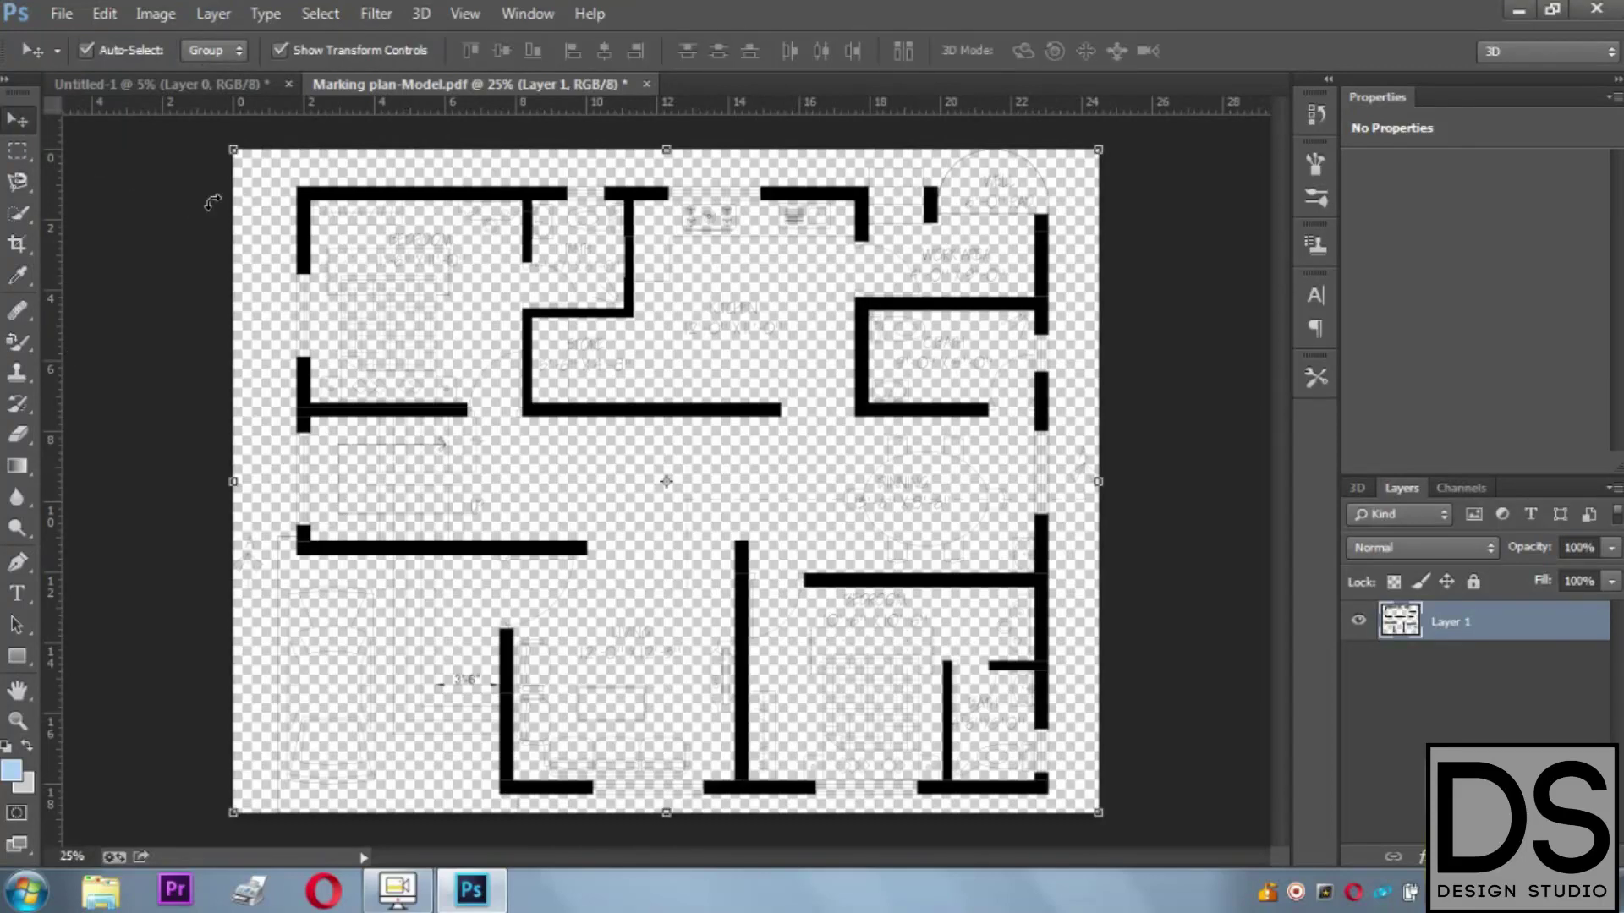
pyautogui.moveTo(829, 276); pyautogui.dragTo(636, 562)
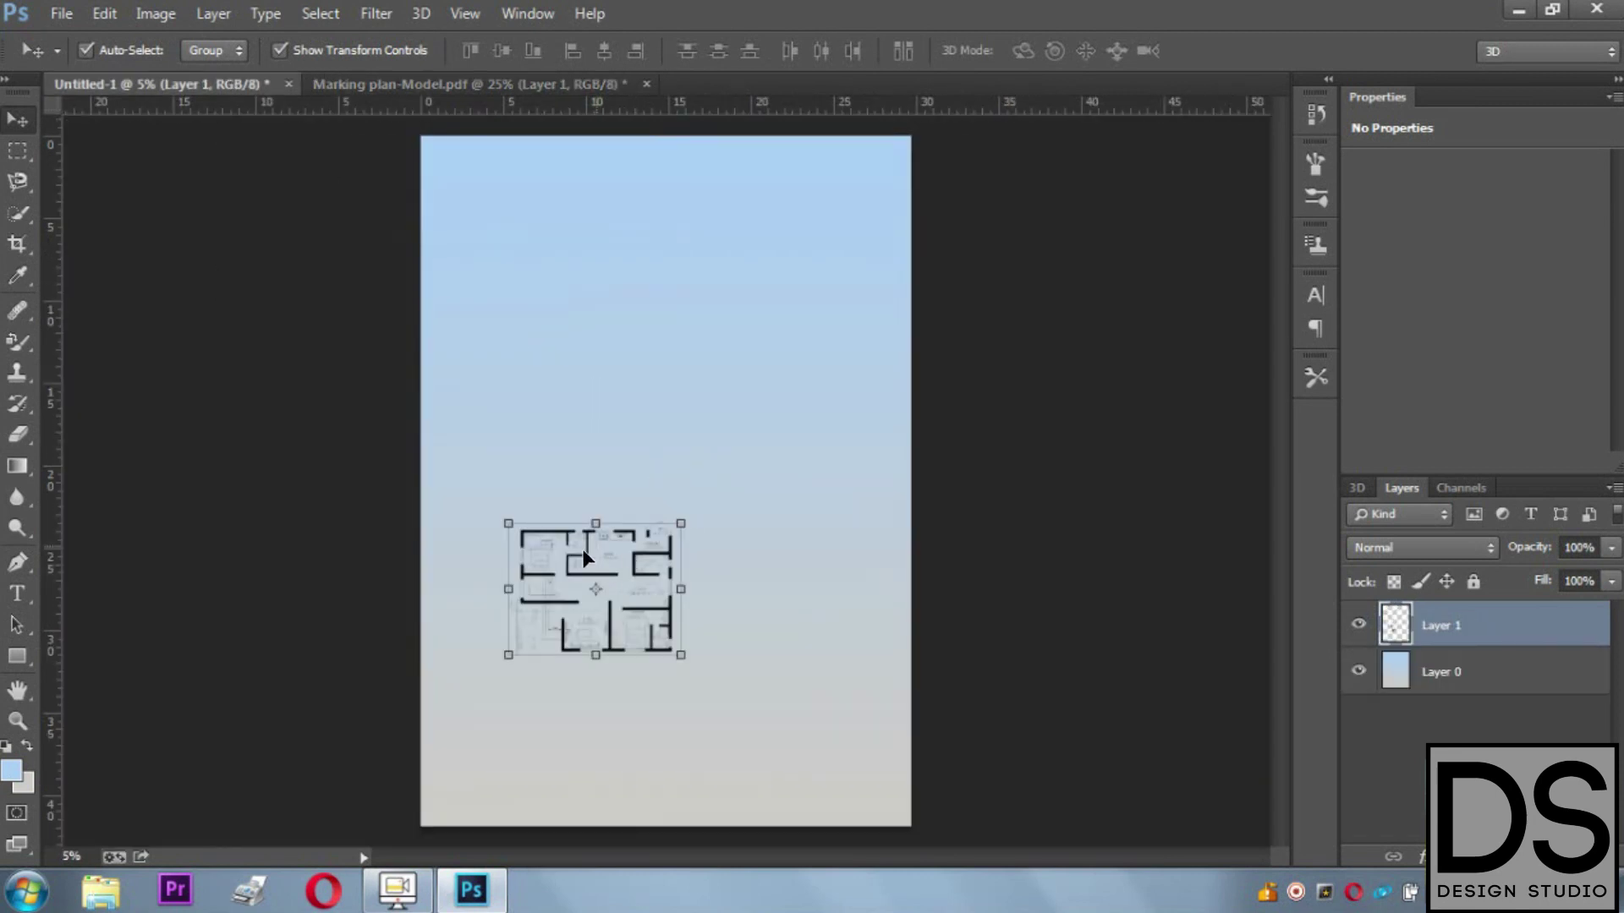
pyautogui.moveTo(584, 558); pyautogui.dragTo(586, 587)
pyautogui.hotkey('ctrl', 'z')
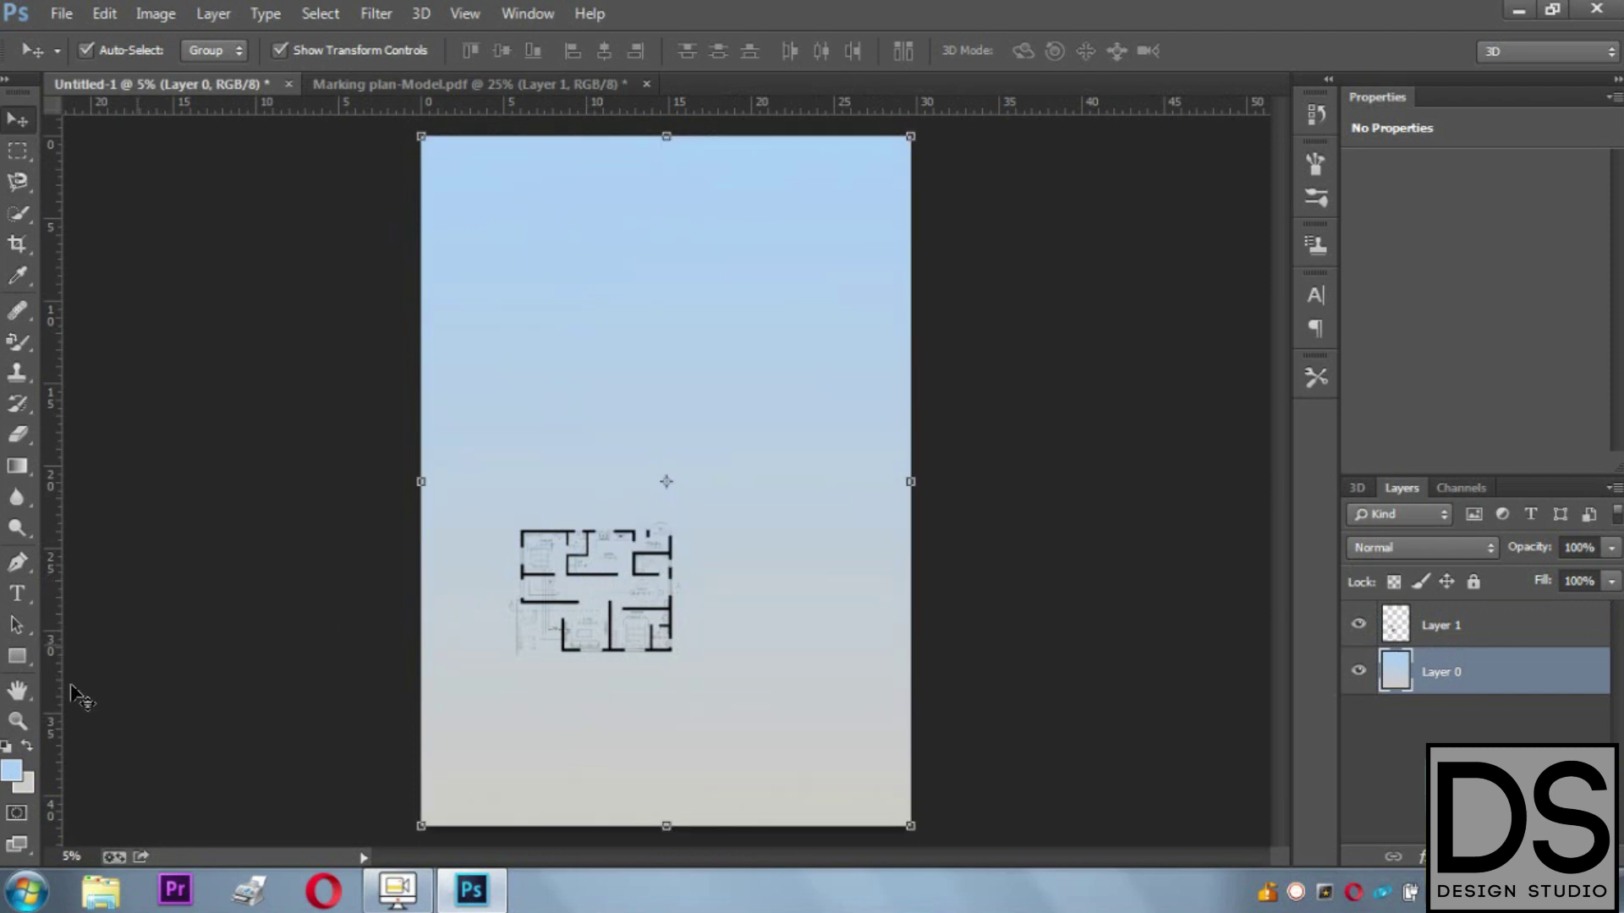
pyautogui.click(18, 721)
pyautogui.click(597, 580)
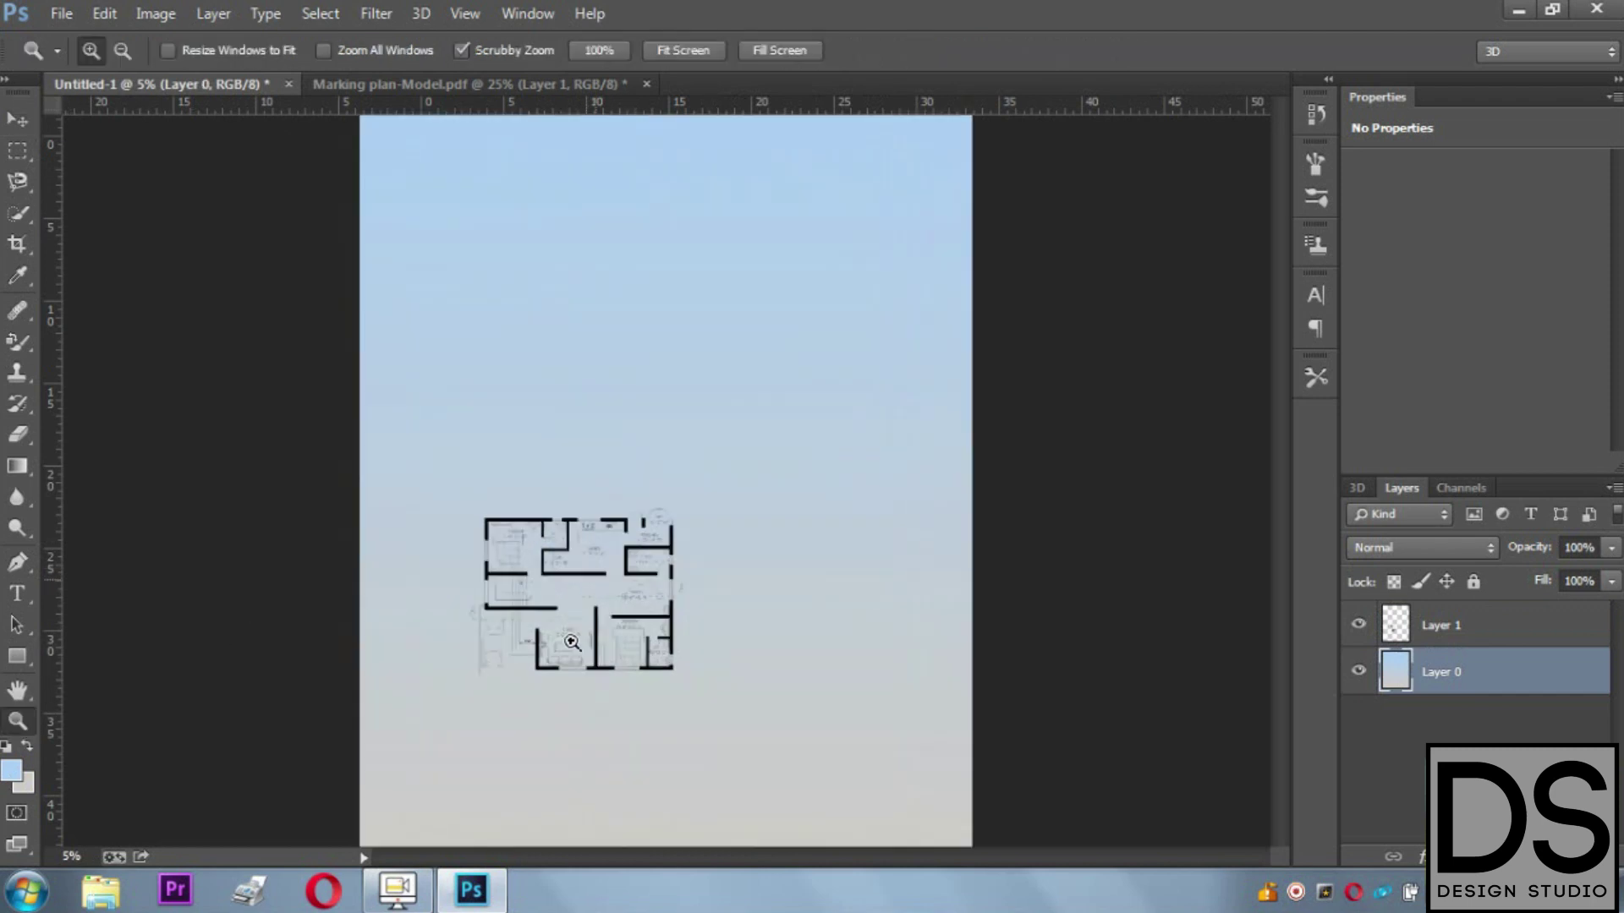
pyautogui.click(603, 743)
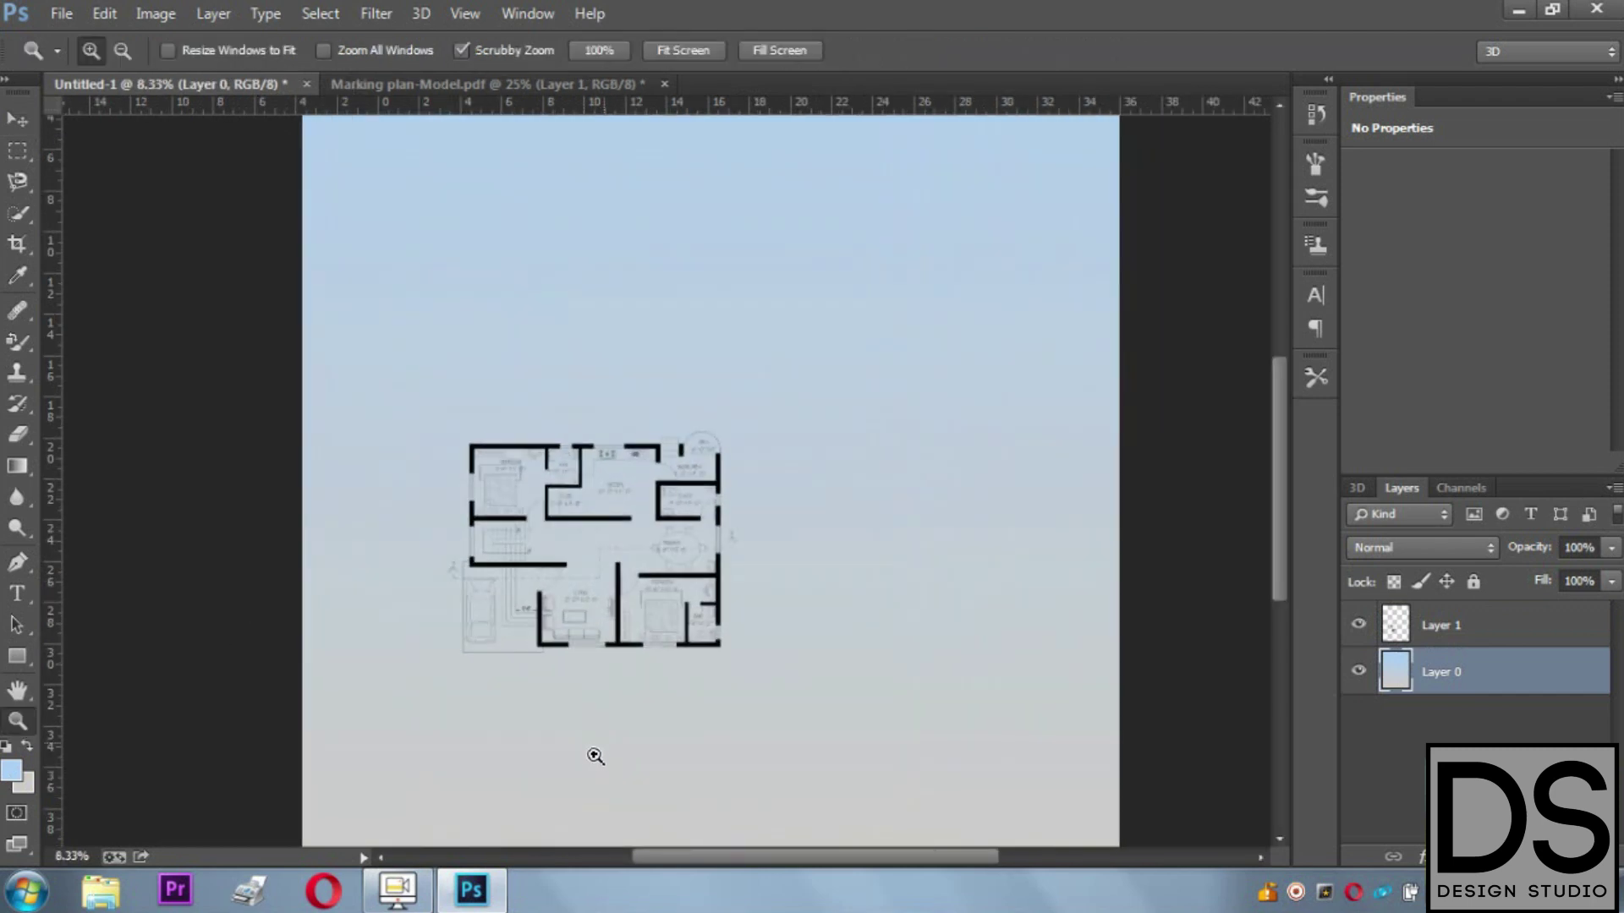
# Step: Move the front house render to the page's upper-left corner and scale down the site plan near the page's right edge
pyautogui.click(23, 127)
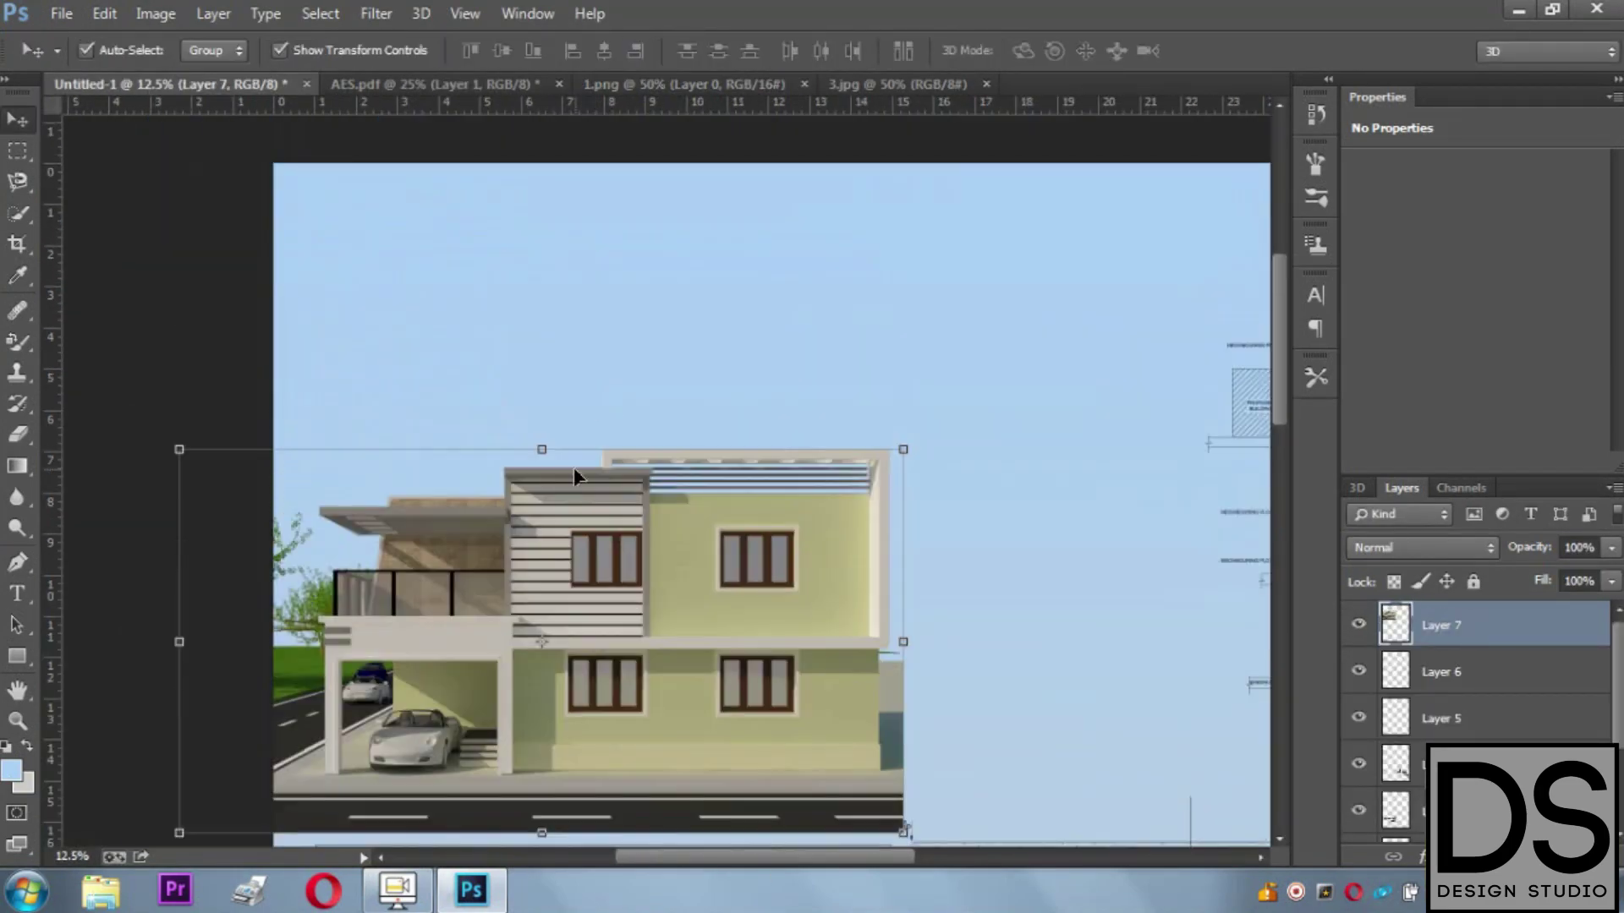
pyautogui.moveTo(573, 477); pyautogui.dragTo(575, 182)
pyautogui.moveTo(765, 857); pyautogui.dragTo(852, 856)
pyautogui.click(863, 291)
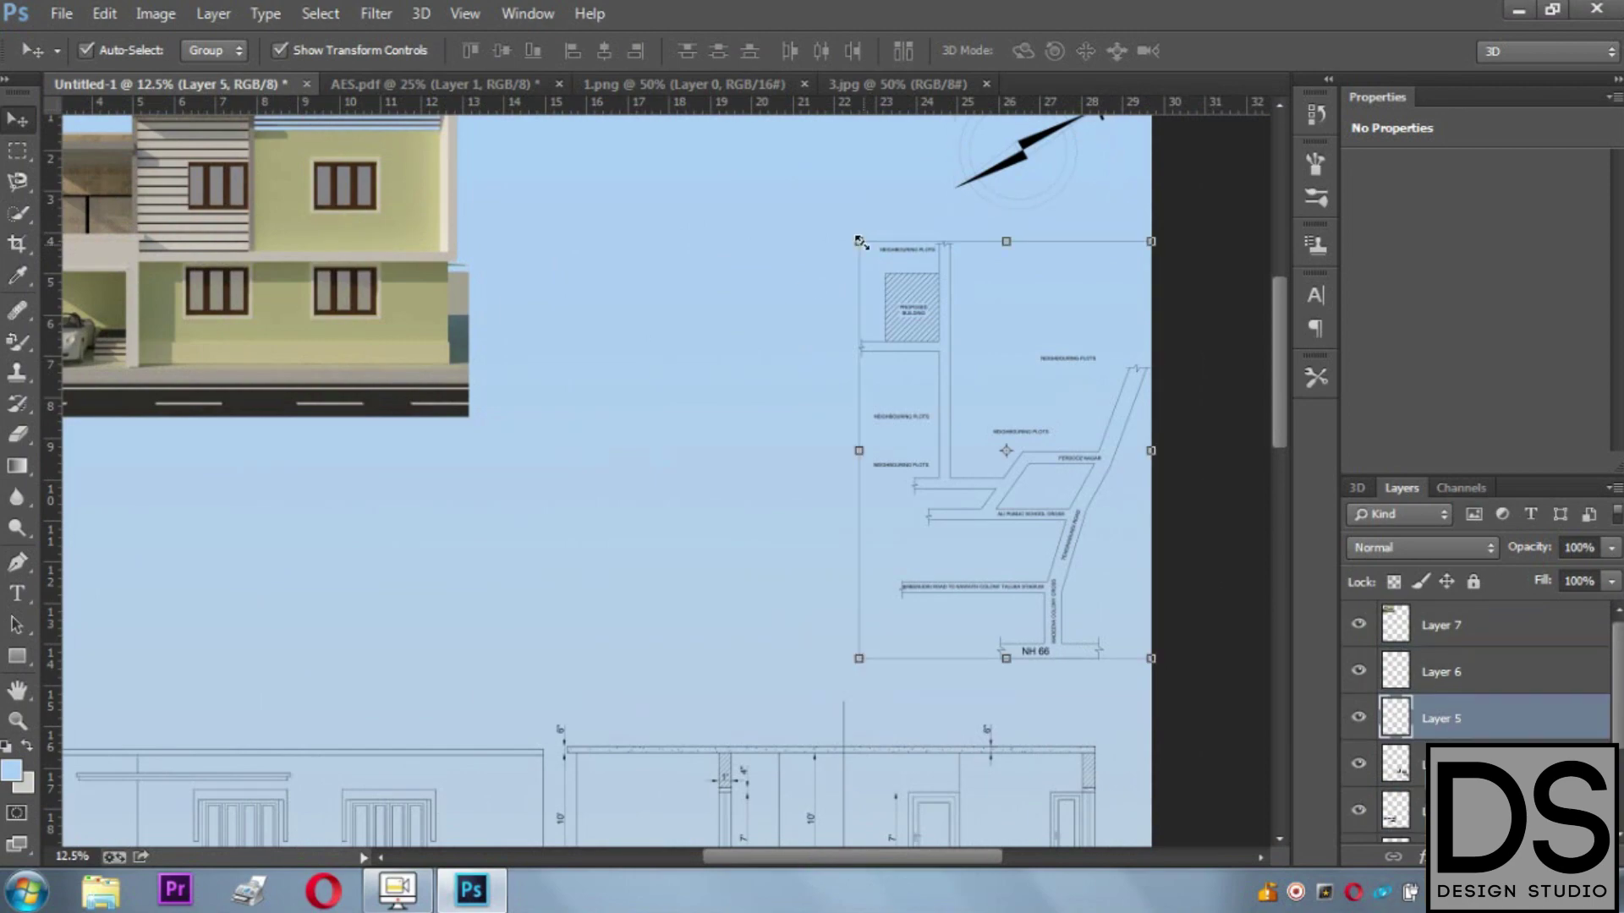
pyautogui.hotkey('ctrl', 't')
pyautogui.moveTo(863, 291); pyautogui.dragTo(991, 274)
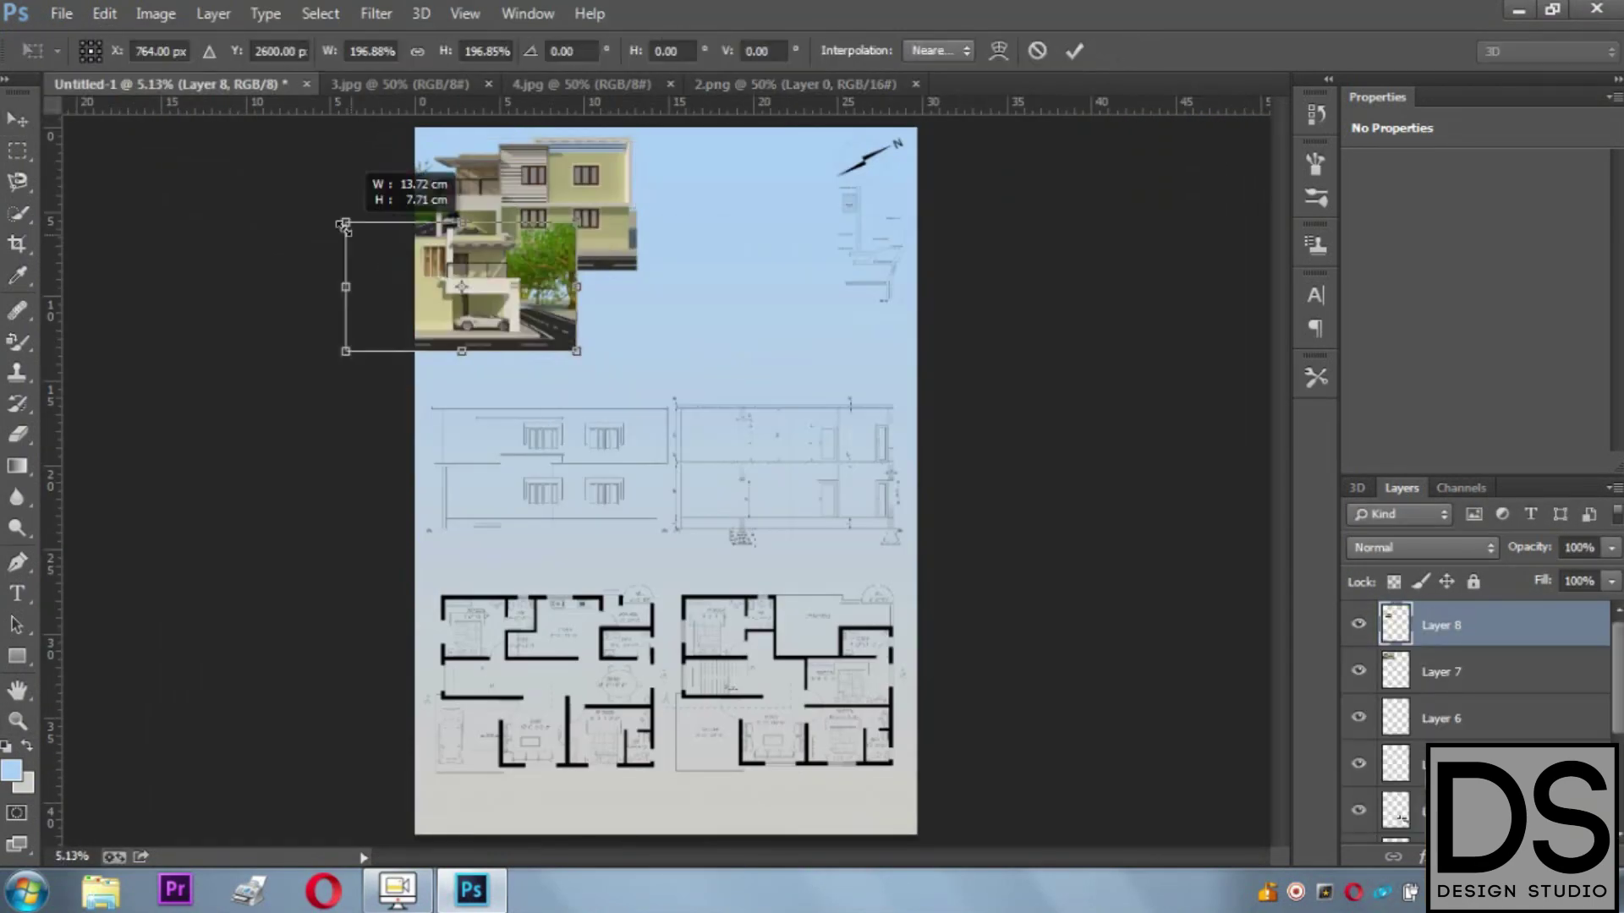
# Step: Place the tree-side render below the front render and the corner-view render beside it above the section drawing, accepting the bit-depth conversion
pyautogui.moveTo(498, 296); pyautogui.dragTo(565, 342)
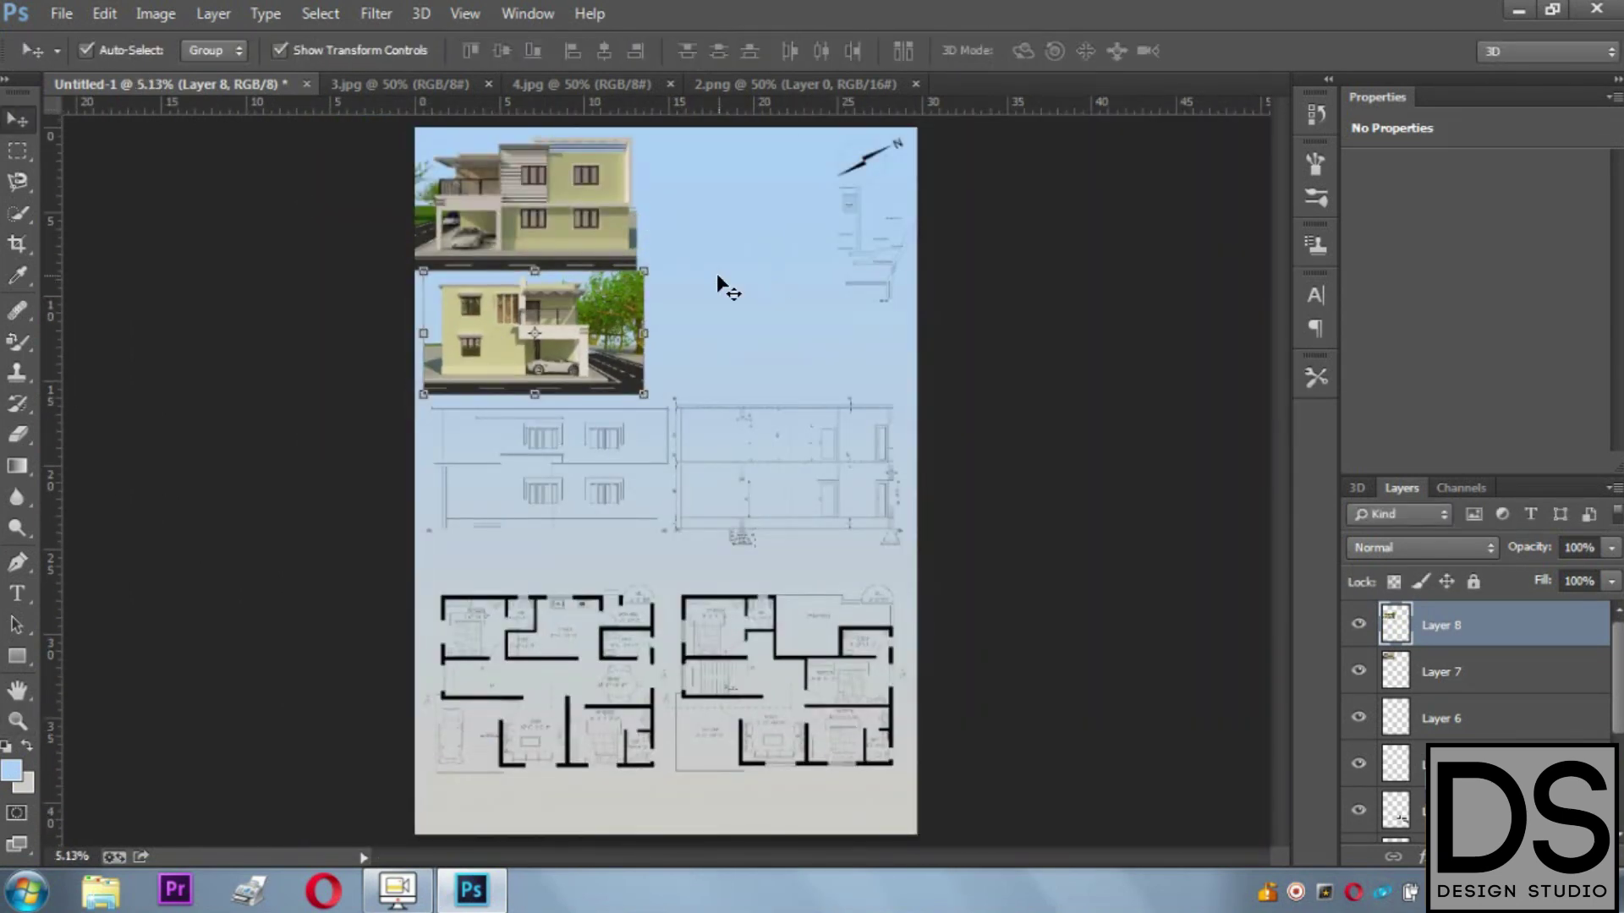
pyautogui.hotkey('ctrl', 'o')
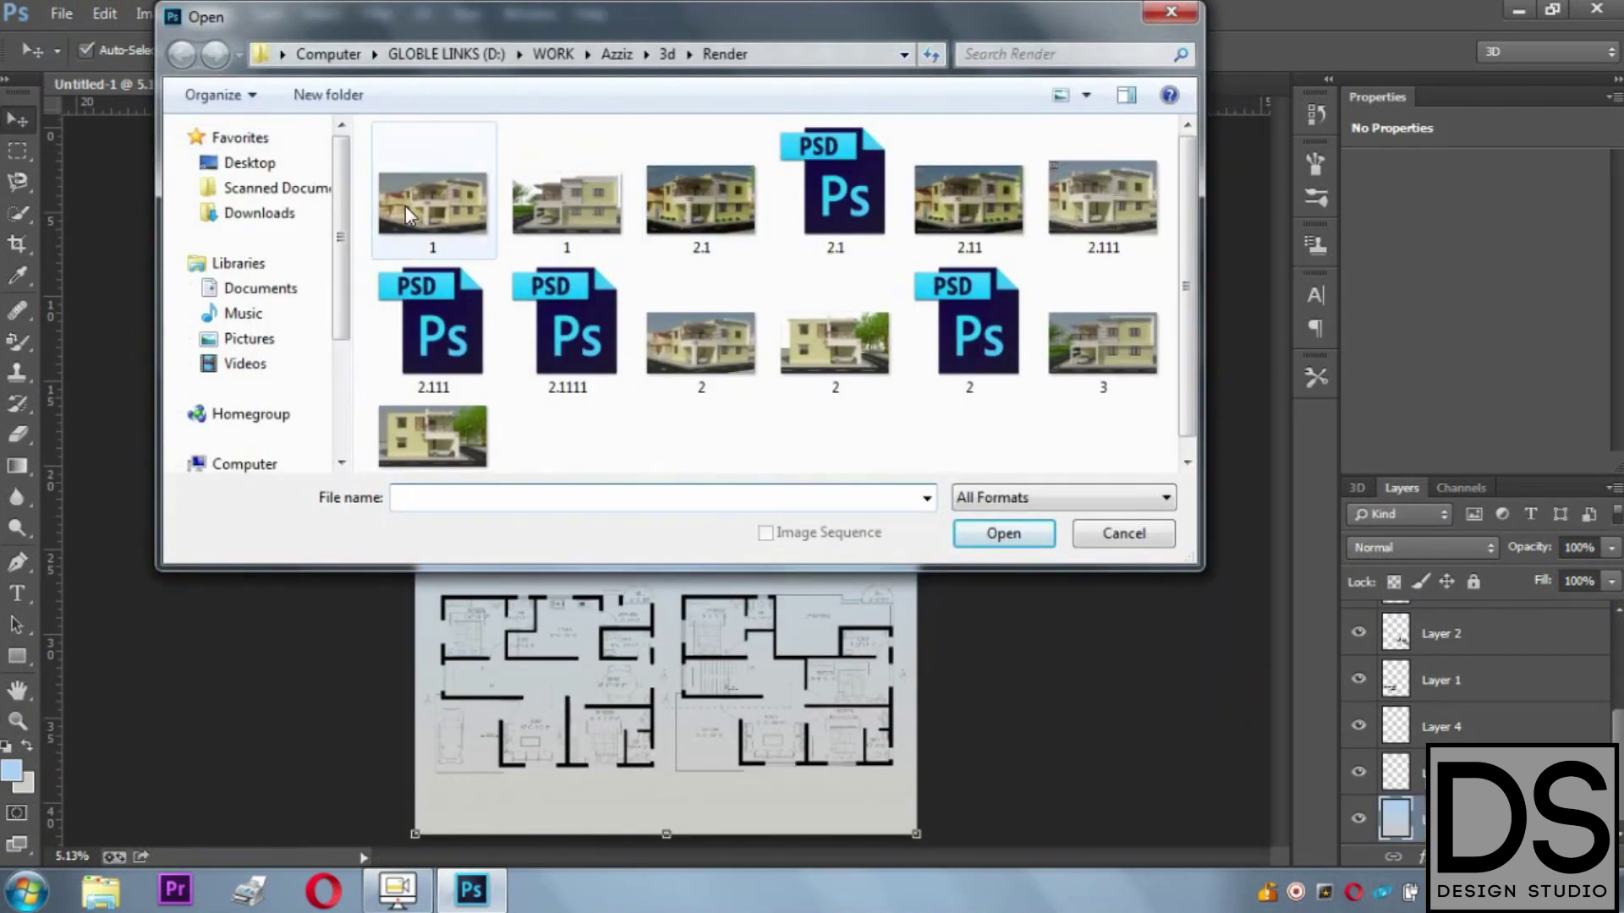
pyautogui.doubleClick(404, 207)
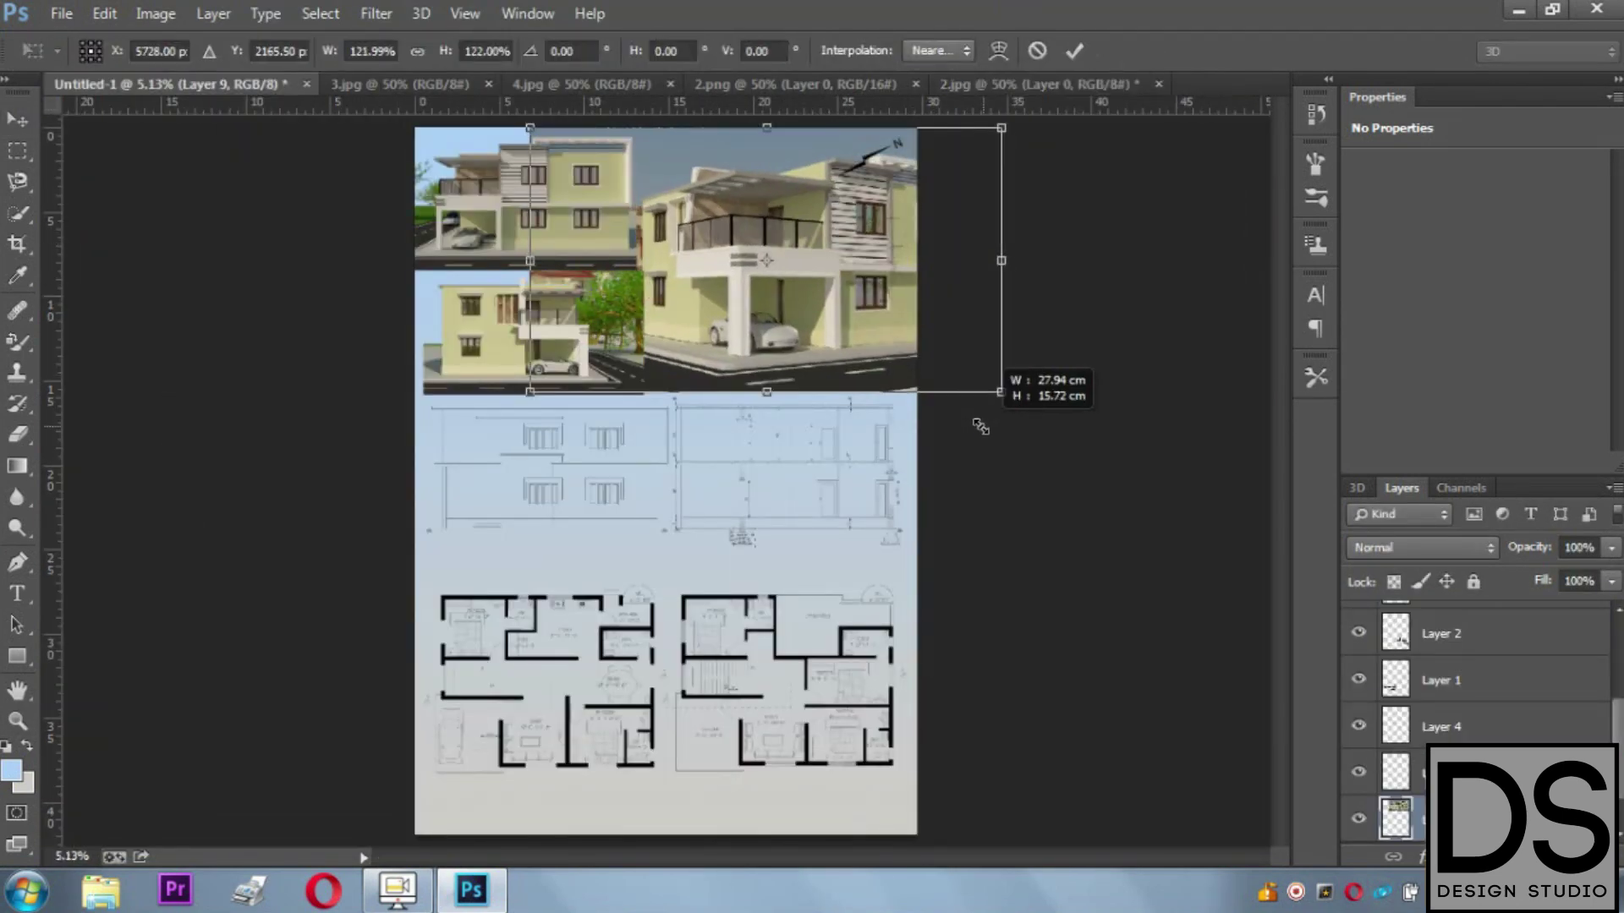
pyautogui.moveTo(713, 245); pyautogui.dragTo(717, 255)
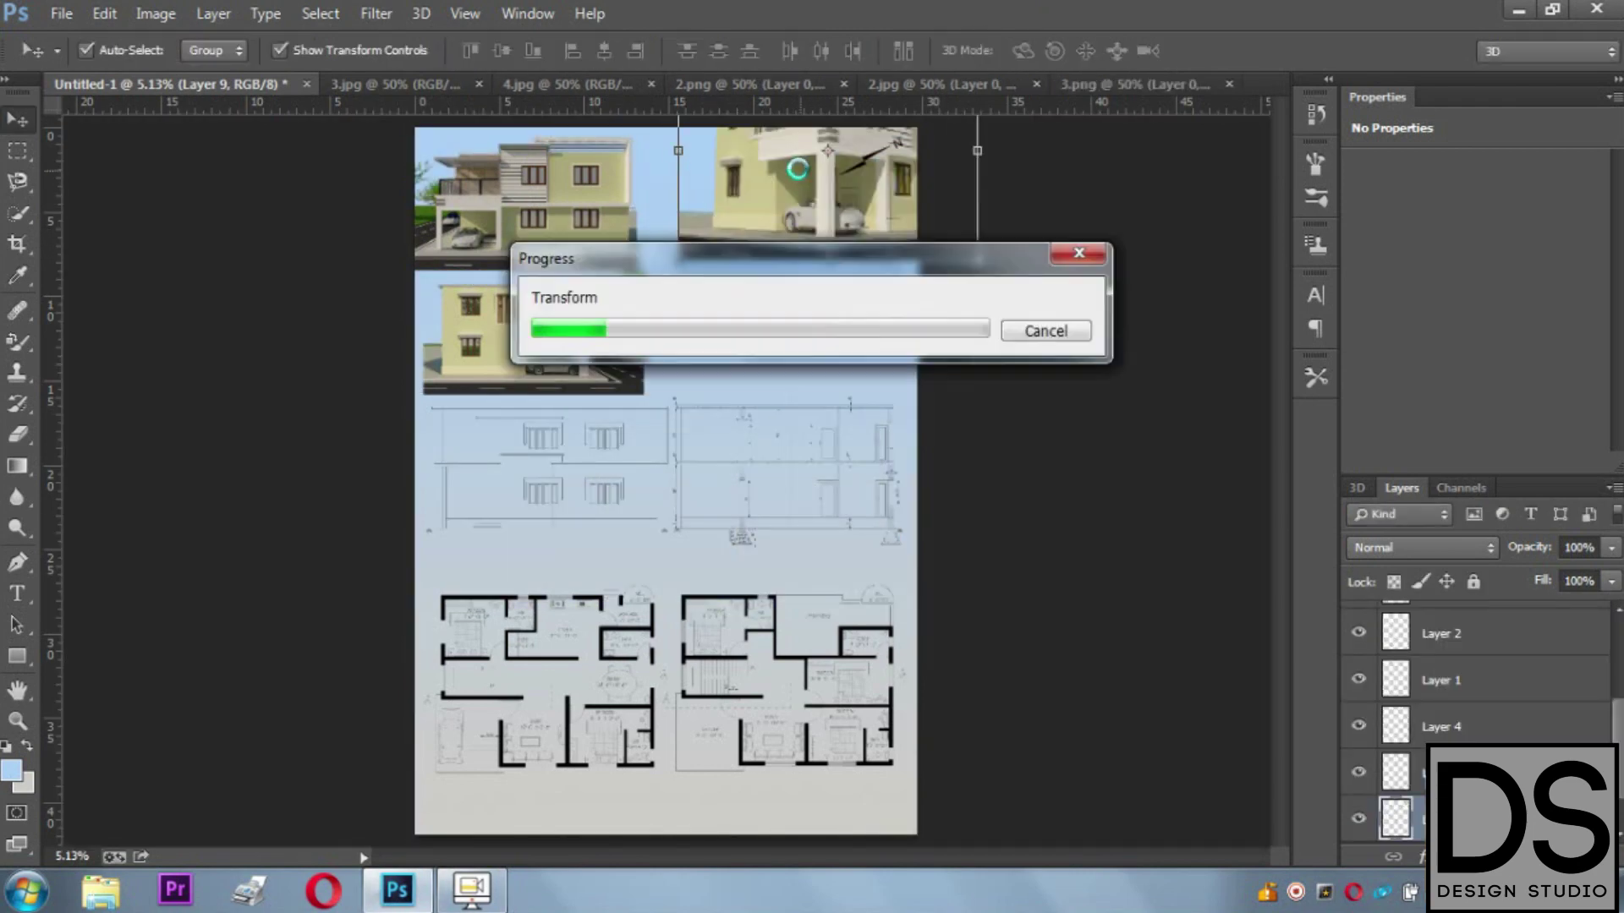
pyautogui.moveTo(798, 151); pyautogui.dragTo(764, 240)
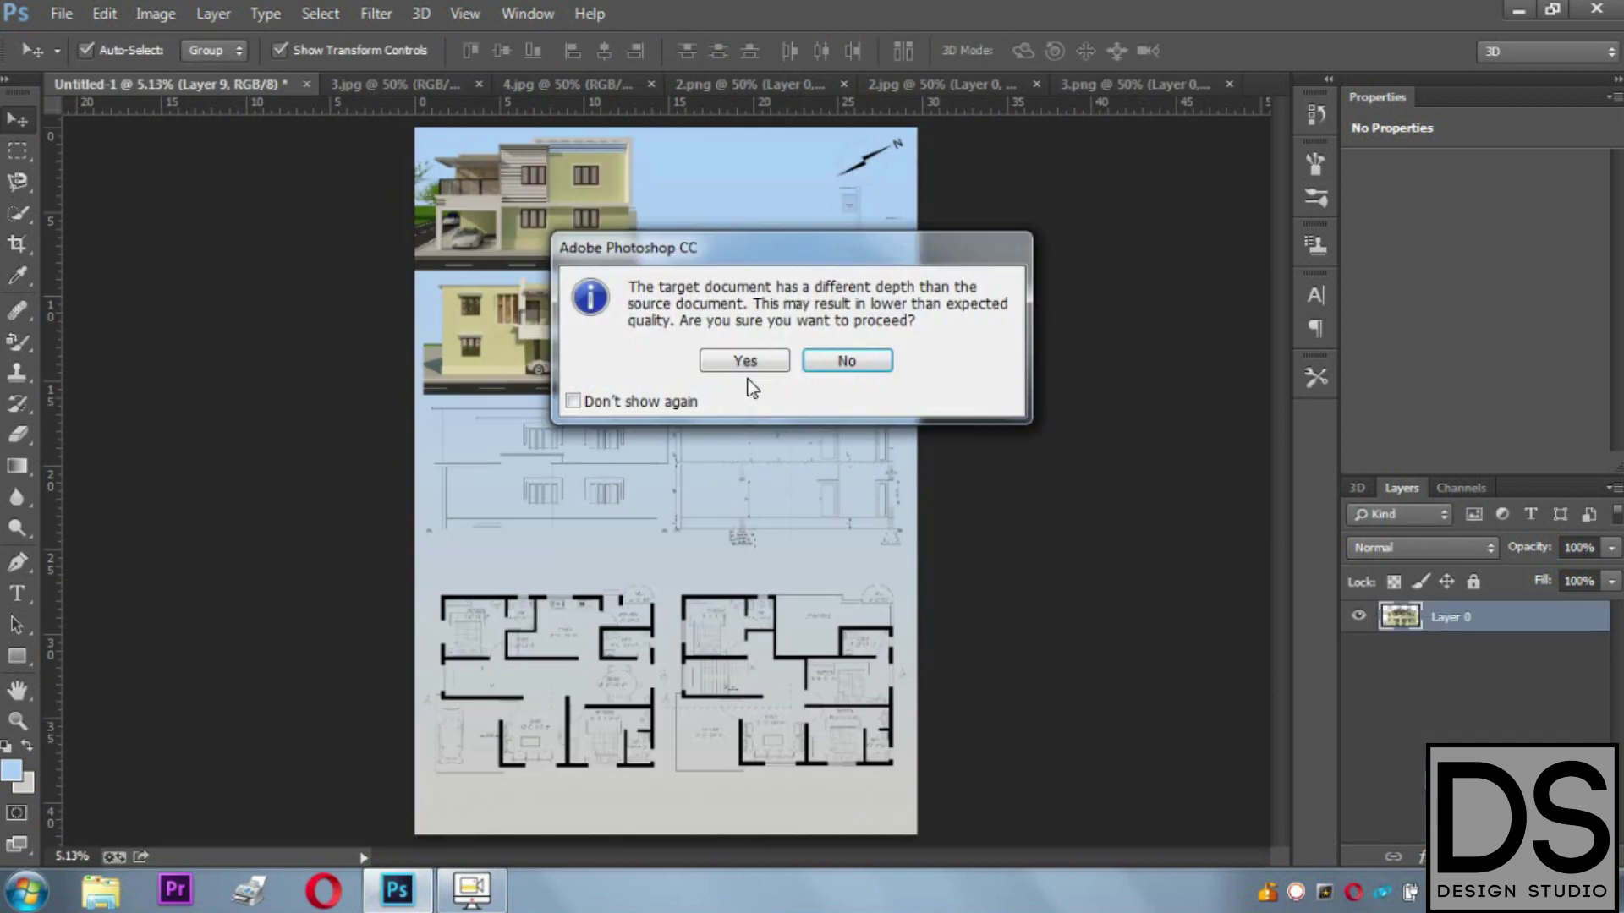
pyautogui.click(747, 362)
pyautogui.moveTo(672, 286); pyautogui.dragTo(702, 284)
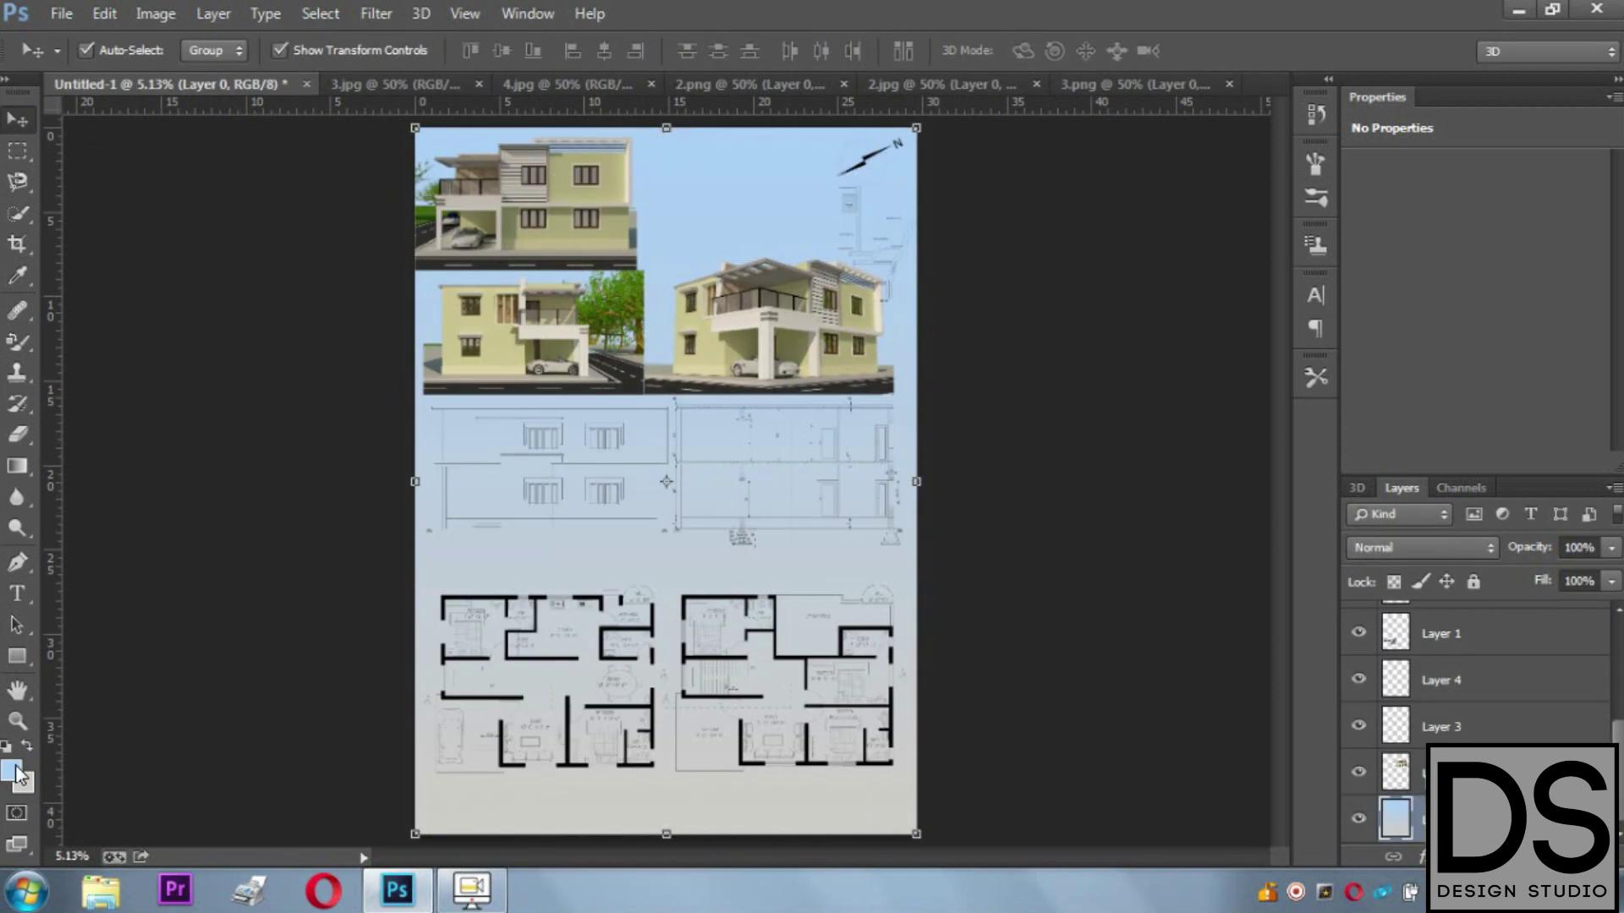
# Step: Refill Layer 0 with a vertical linear gradient from brown in the upper part of the page to light grey below
pyautogui.moveTo(670, 196); pyautogui.dragTo(676, 597)
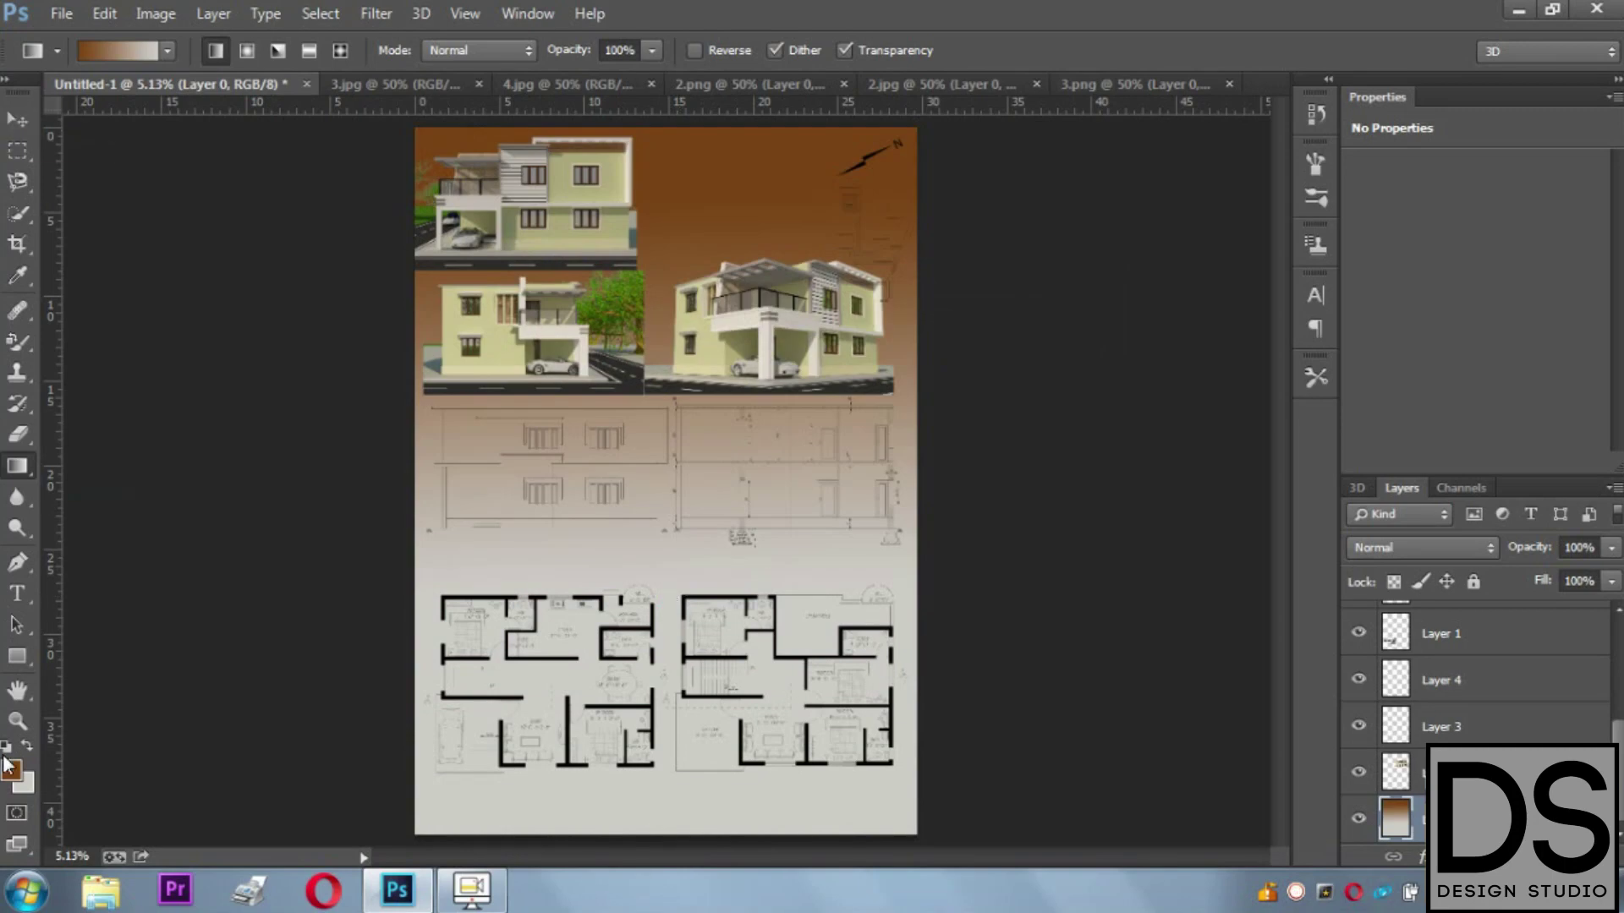
# Step: Add the brown text label ELEVATION beneath the elevation drawing in Architect-Bold at 36 pt
pyautogui.click(16, 594)
pyautogui.click(462, 562)
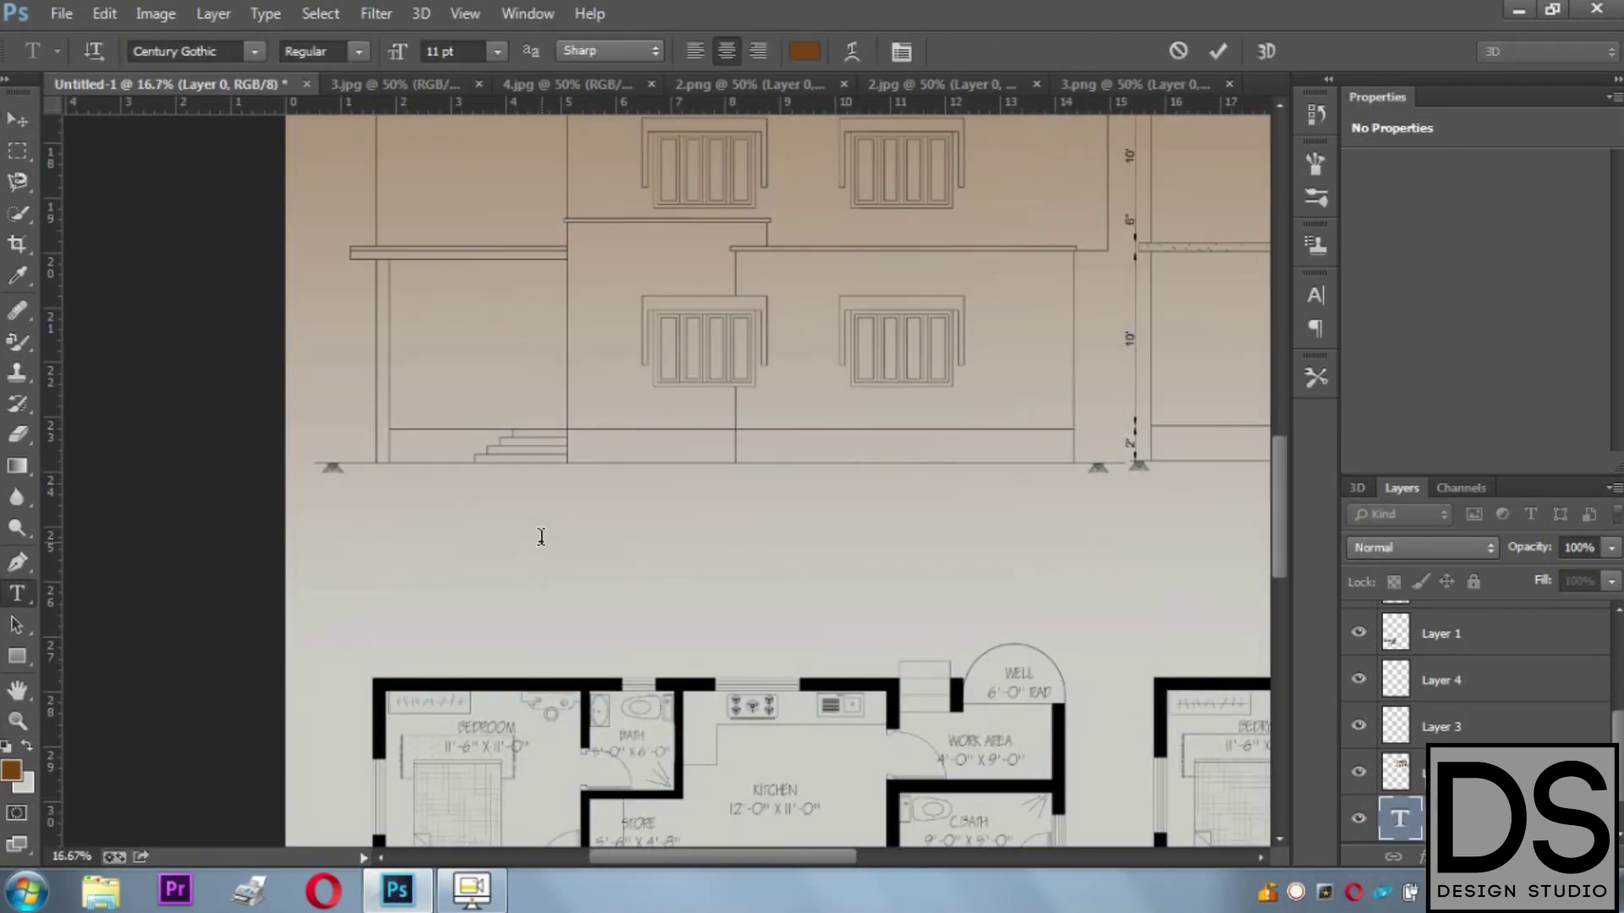
pyautogui.write('ELEVATION')
pyautogui.hotkey('ctrl', 'a')
pyautogui.click(17, 119)
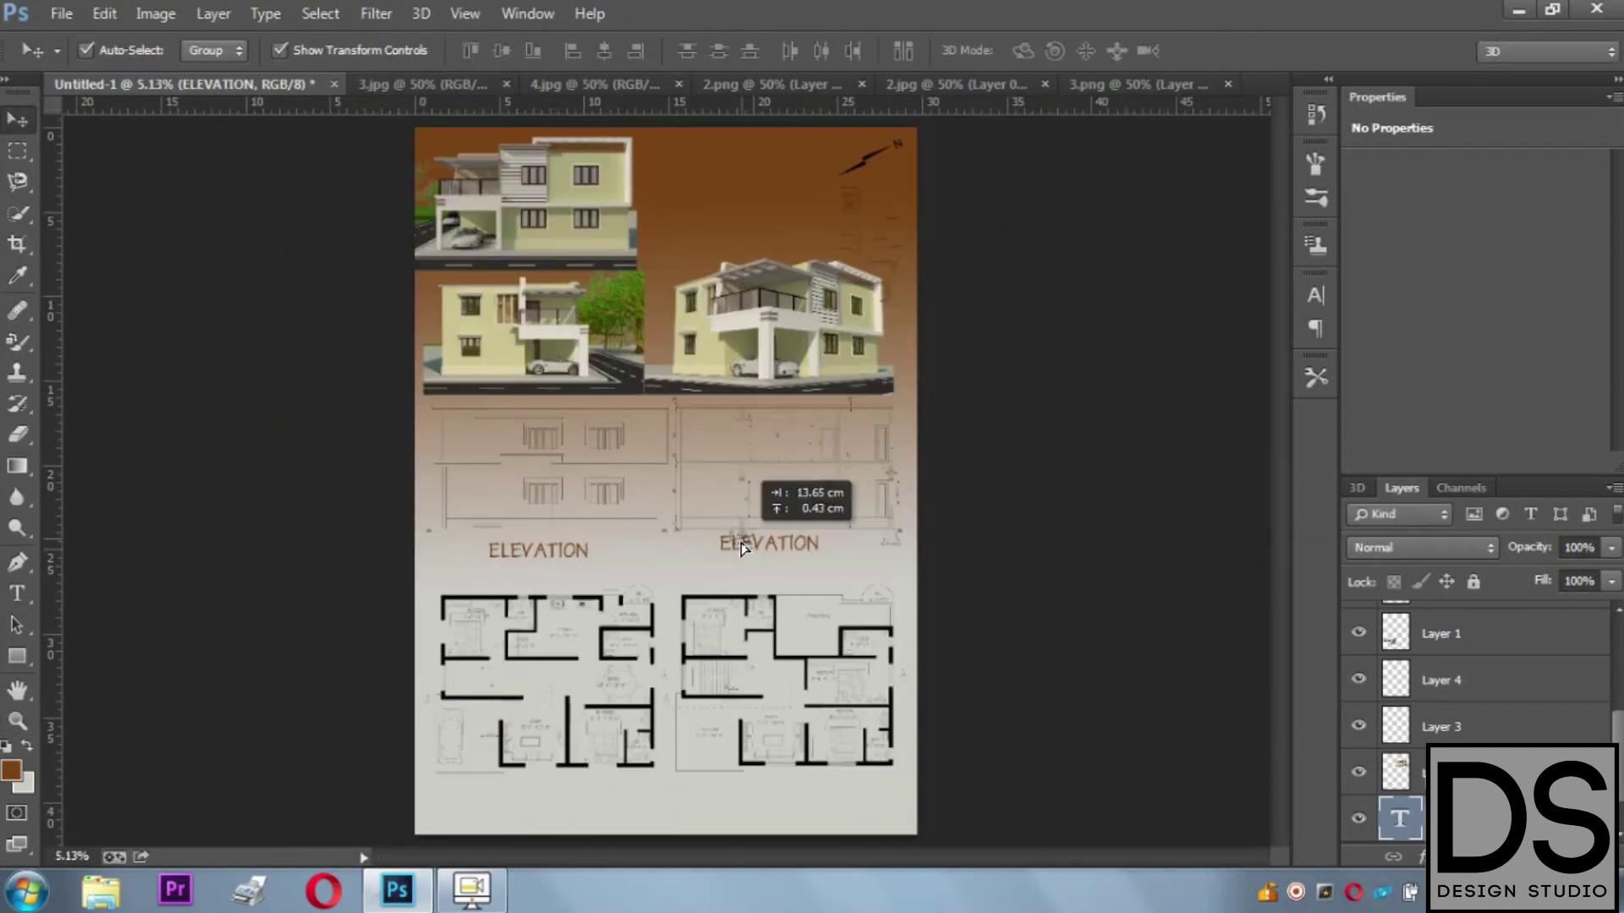
# Step: Duplicate the ELEVATION label beneath the section drawing, reword the copy as SECTION, and adjust the label positions
pyautogui.moveTo(782, 556); pyautogui.dragTo(819, 556)
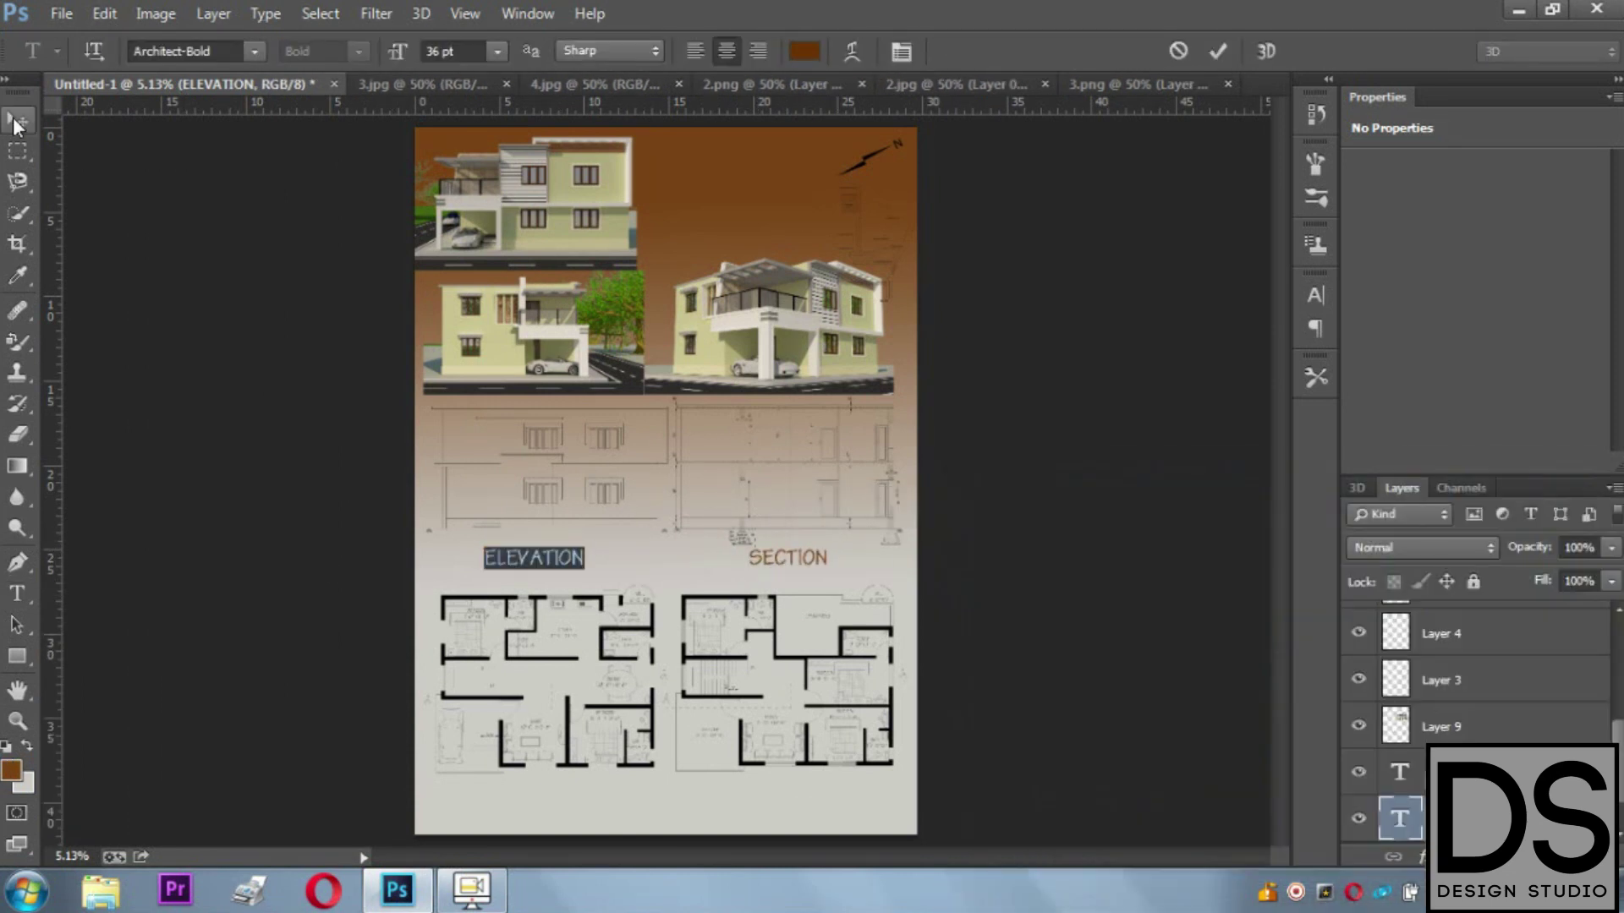
pyautogui.click(14, 125)
pyautogui.moveTo(534, 558); pyautogui.dragTo(791, 573)
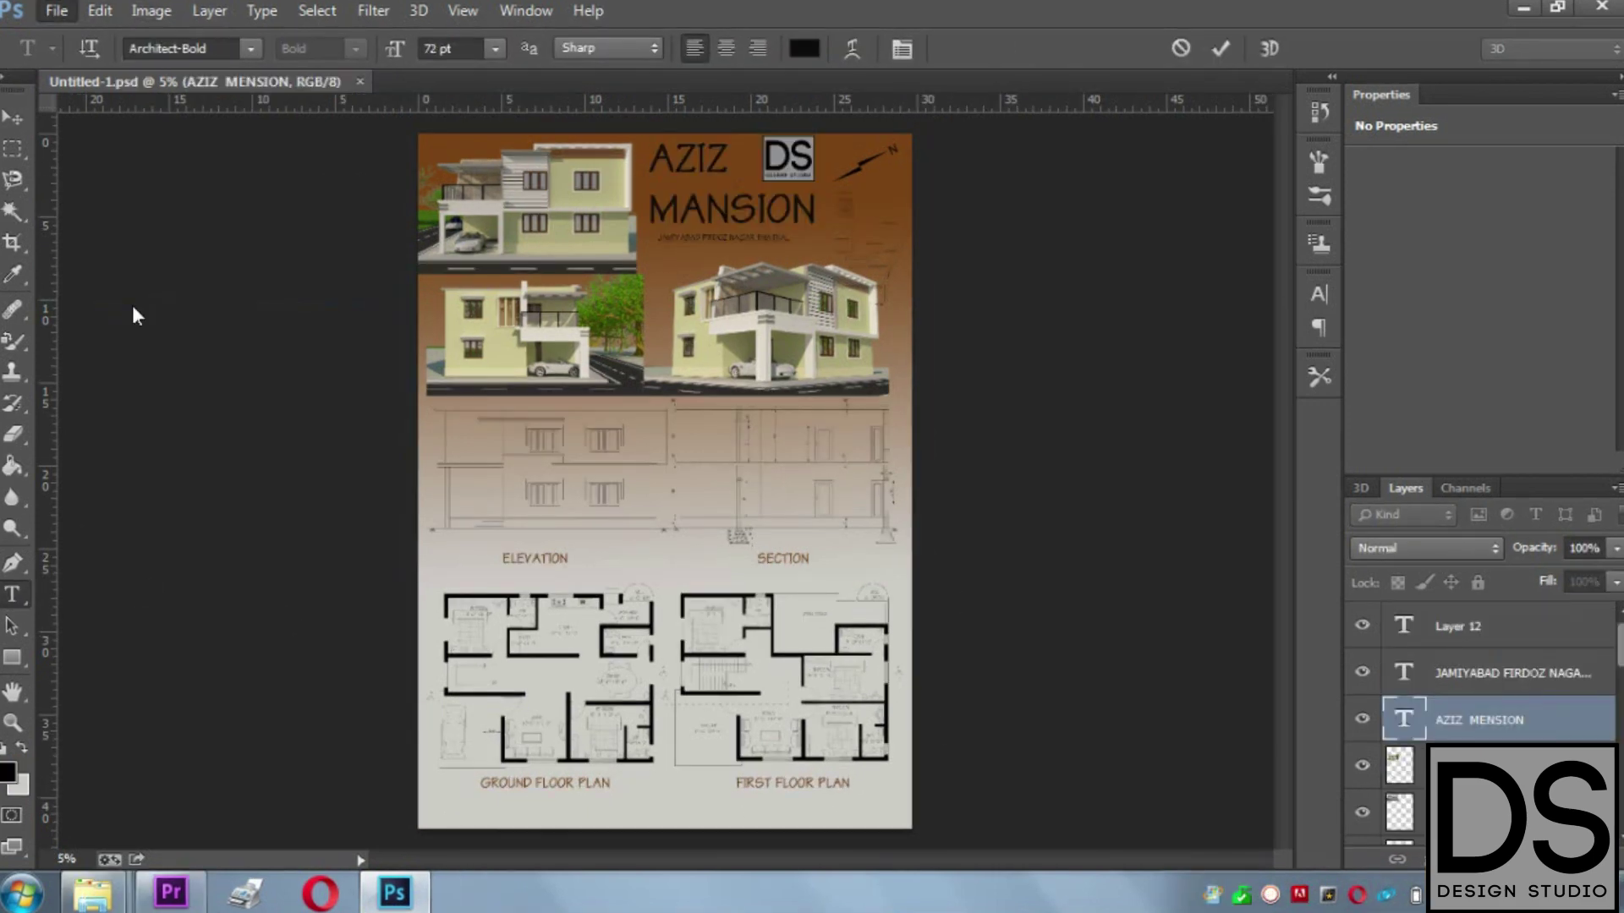
# Step: Save the finished sheet in JPEG format under the name Board
pyautogui.hotkey('ctrl', 's')
pyautogui.click(412, 480)
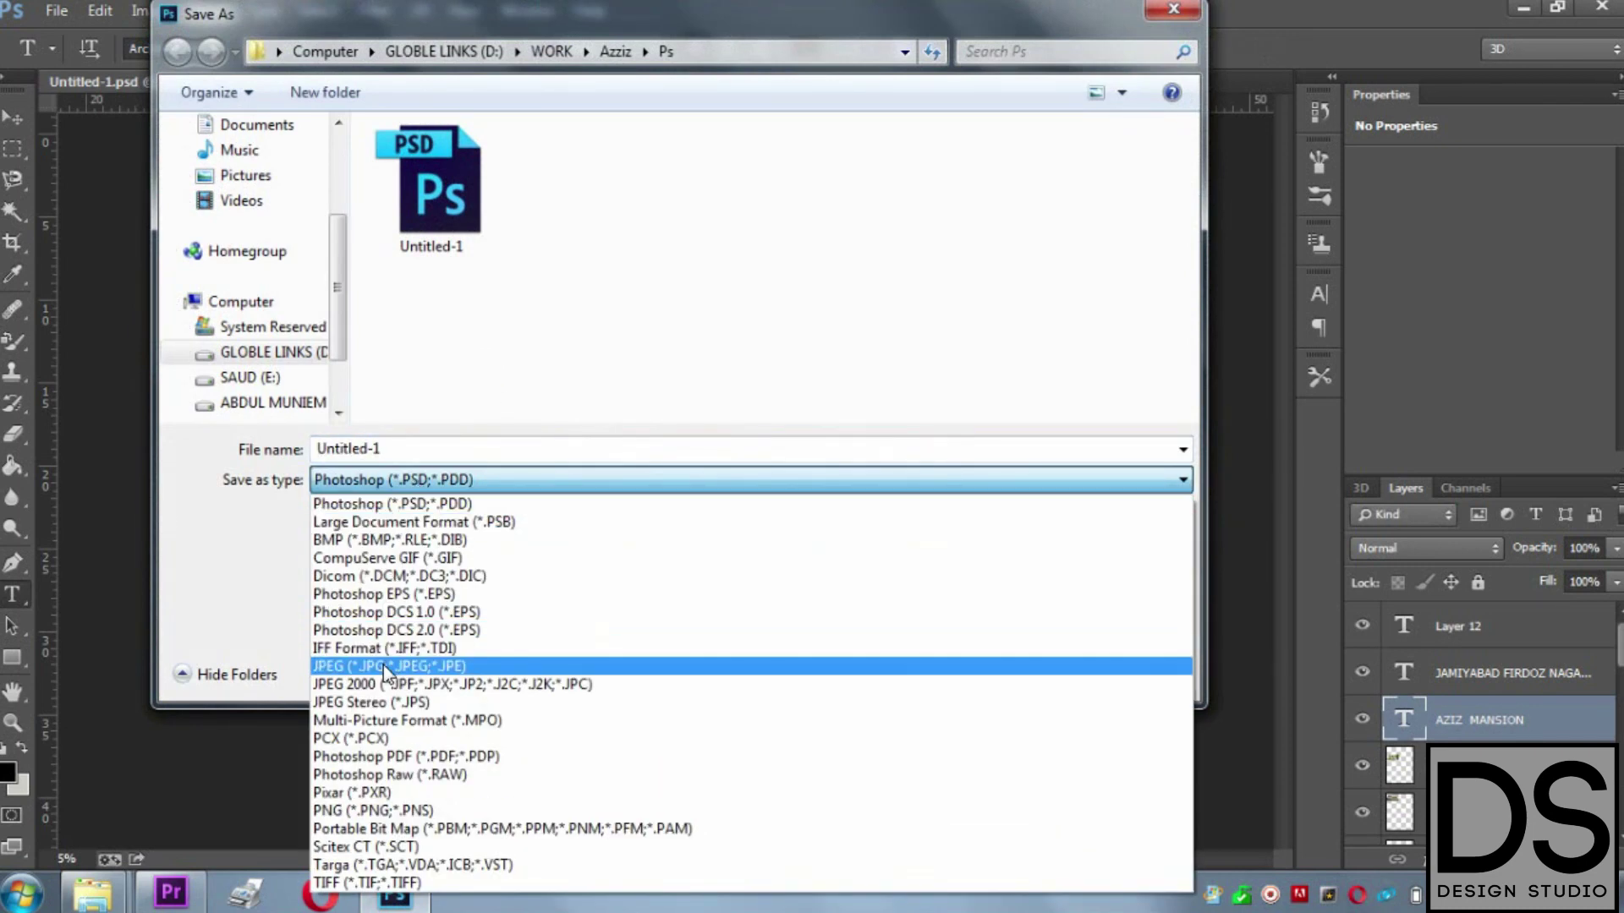
pyautogui.click(383, 665)
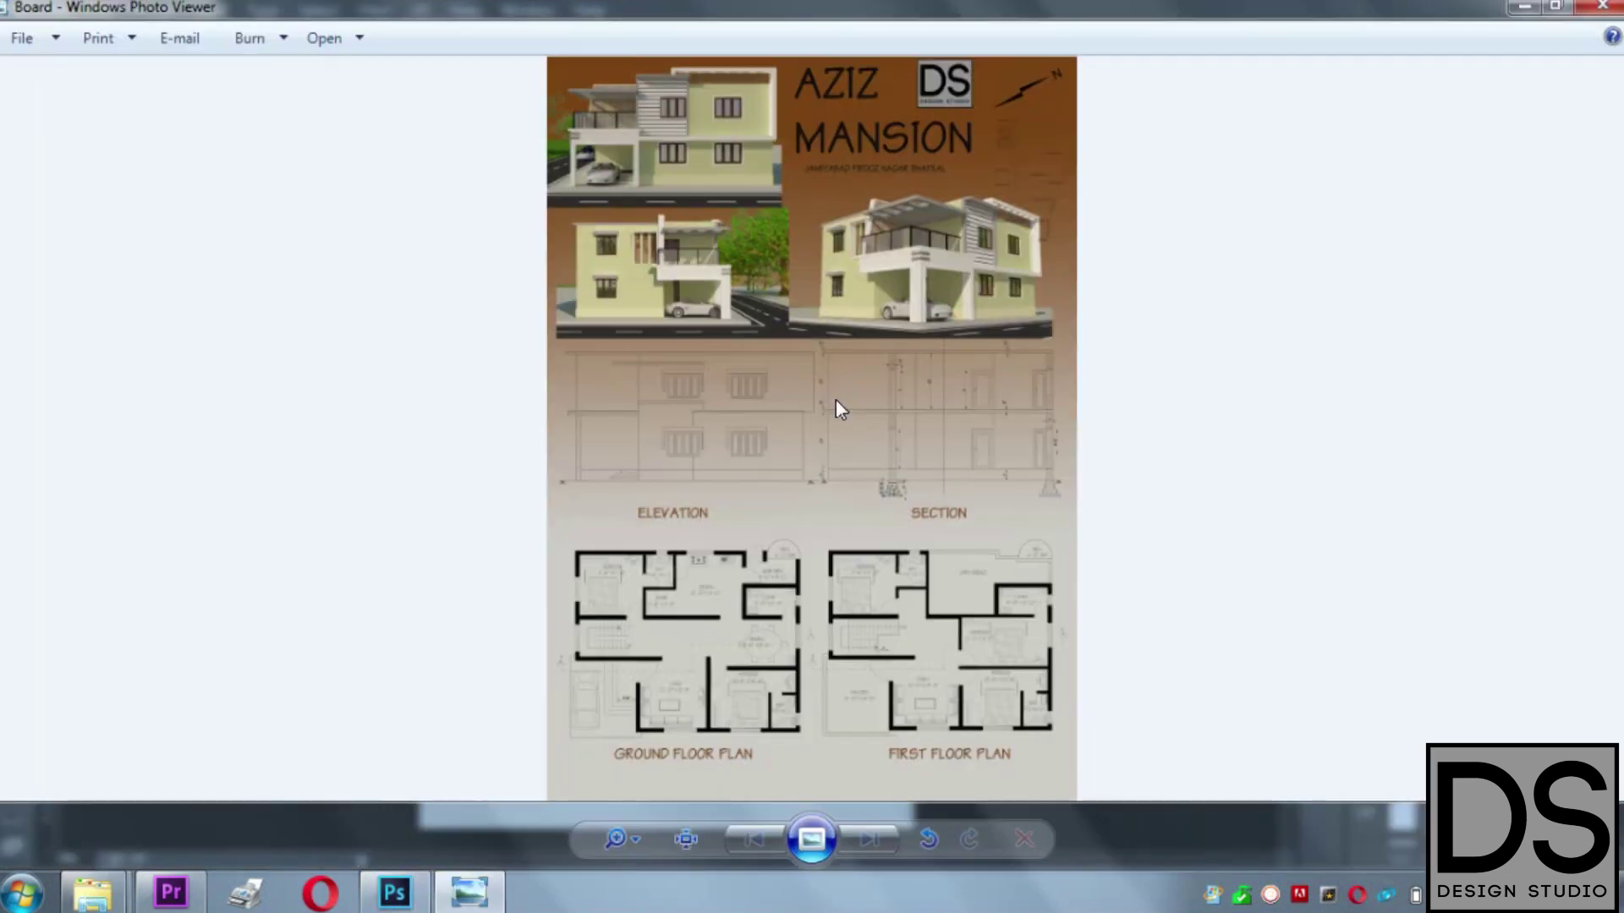
# Step: Examine the exported Board image in Windows Photo Viewer, from the elevation and section down to the floor plans
pyautogui.scroll(2, 835, 402)
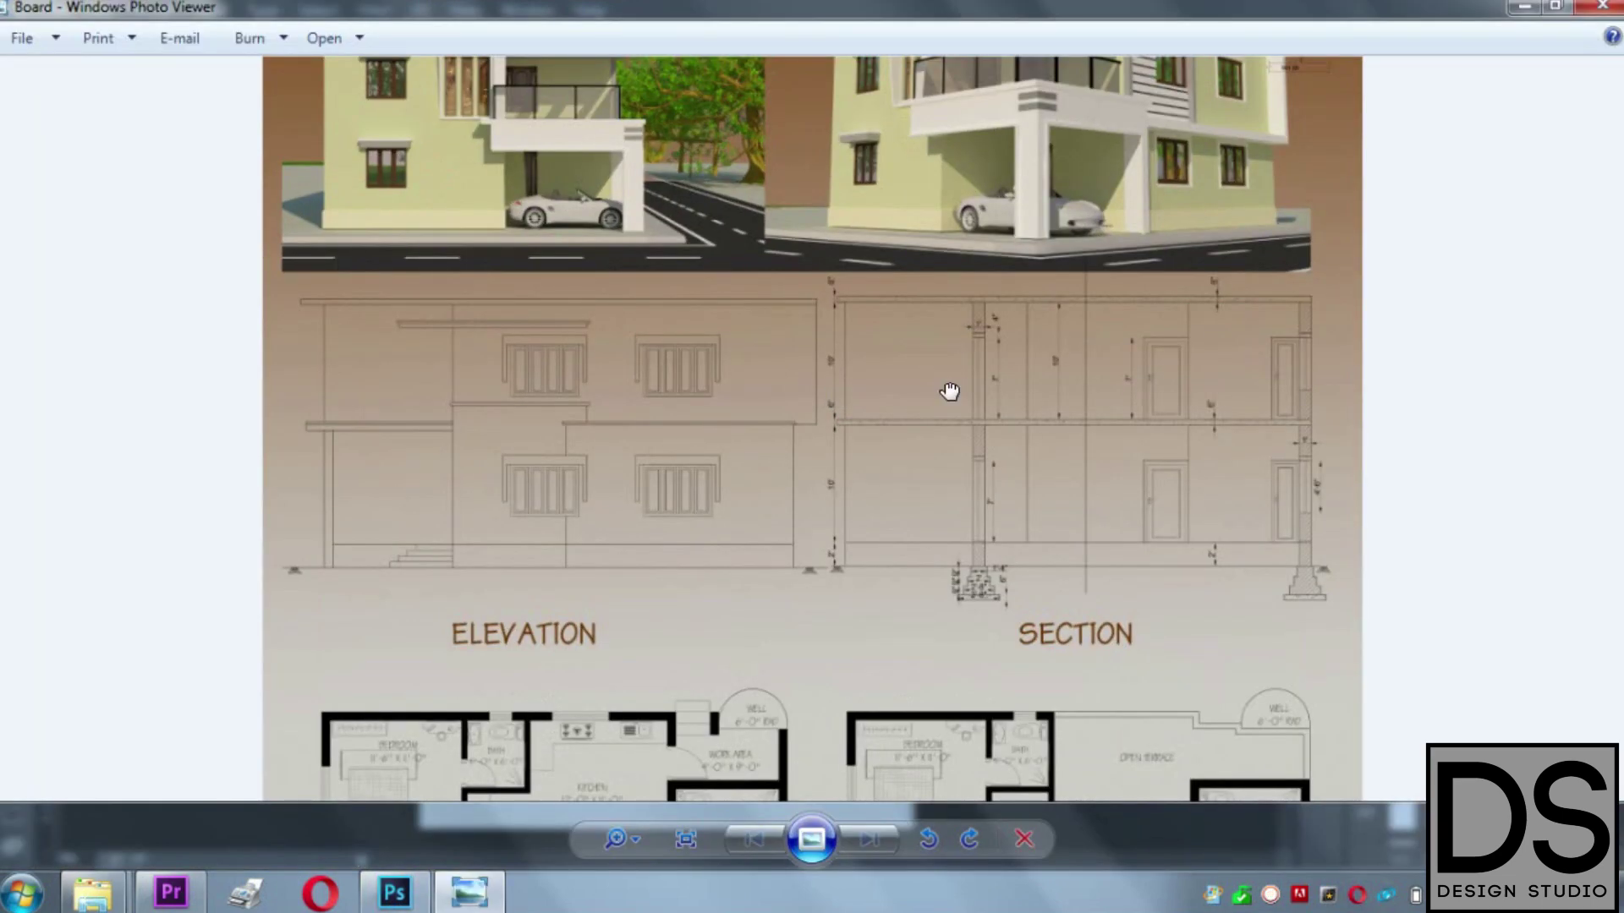
pyautogui.moveTo(949, 391); pyautogui.dragTo(962, 275)
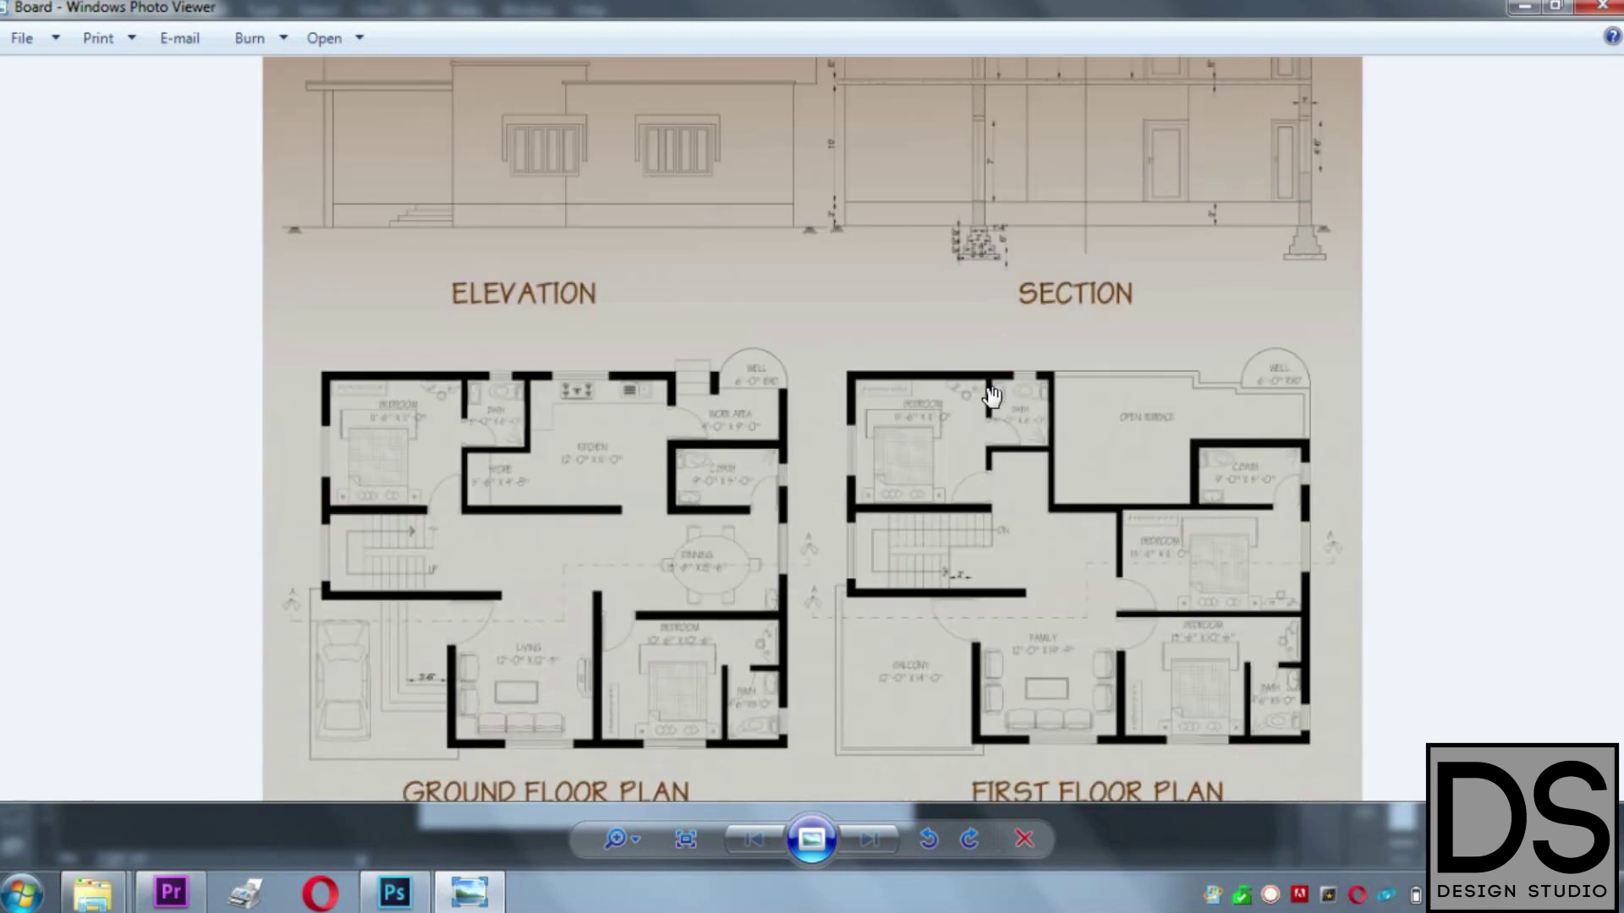